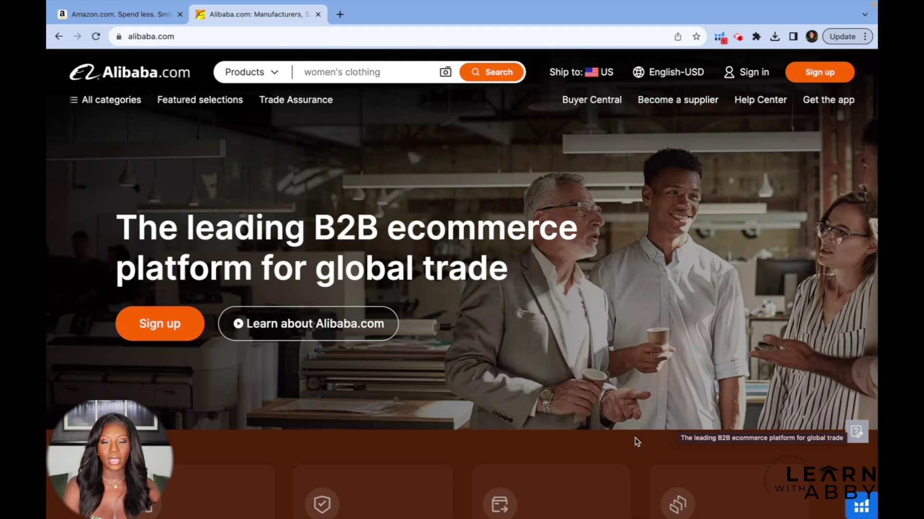
scroll(588, 358, down, 3)
scroll(587, 358, down, 2)
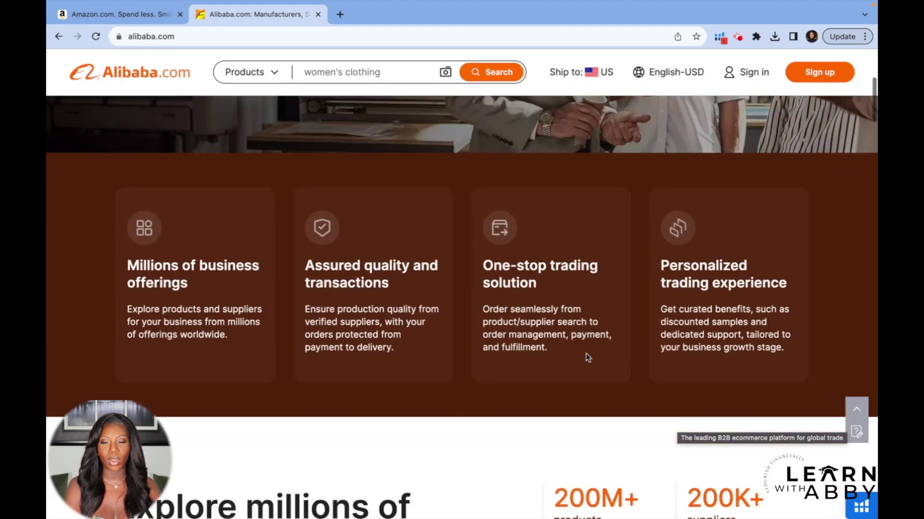
scroll(587, 355, up, 6)
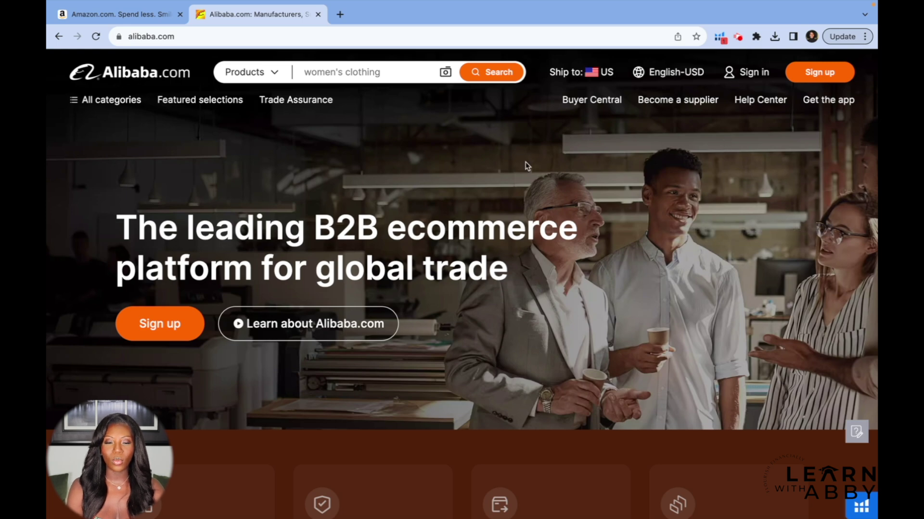
scroll(398, 213, down, 10)
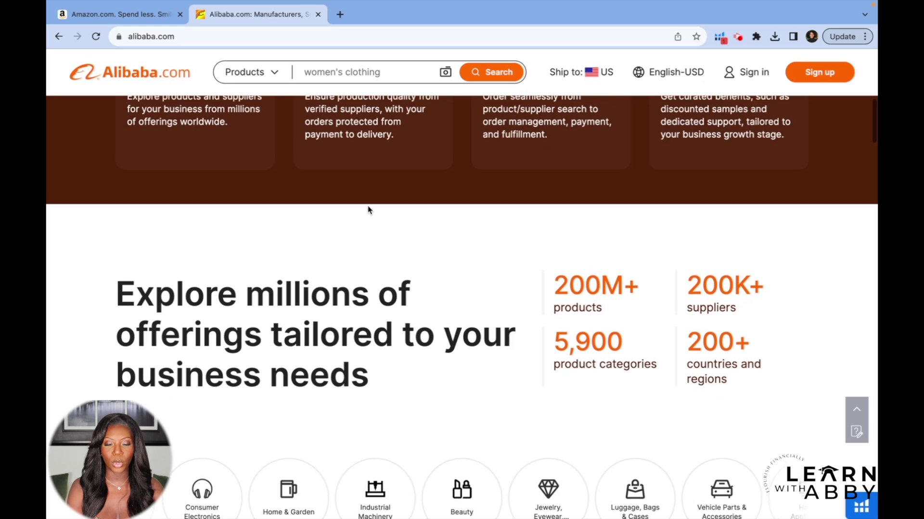
scroll(369, 210, up, 10)
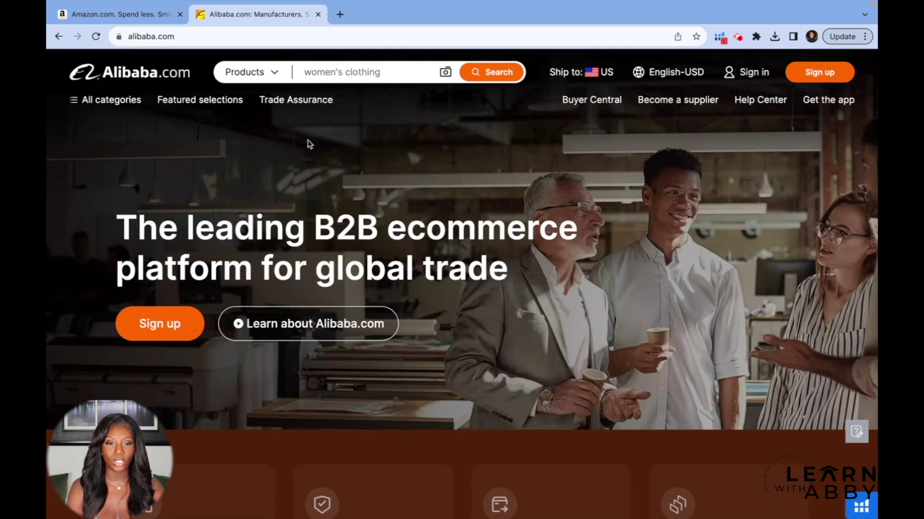
mouse_move(108, 103)
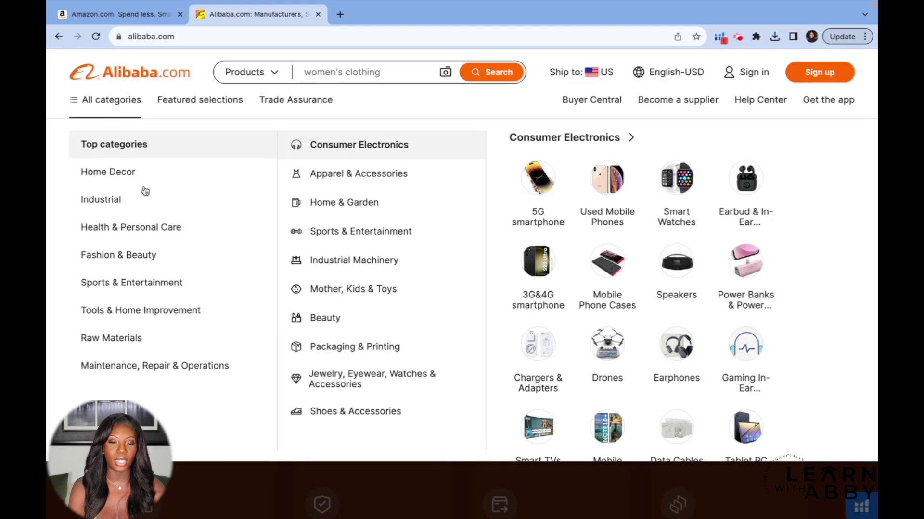
mouse_move(139, 174)
mouse_move(131, 192)
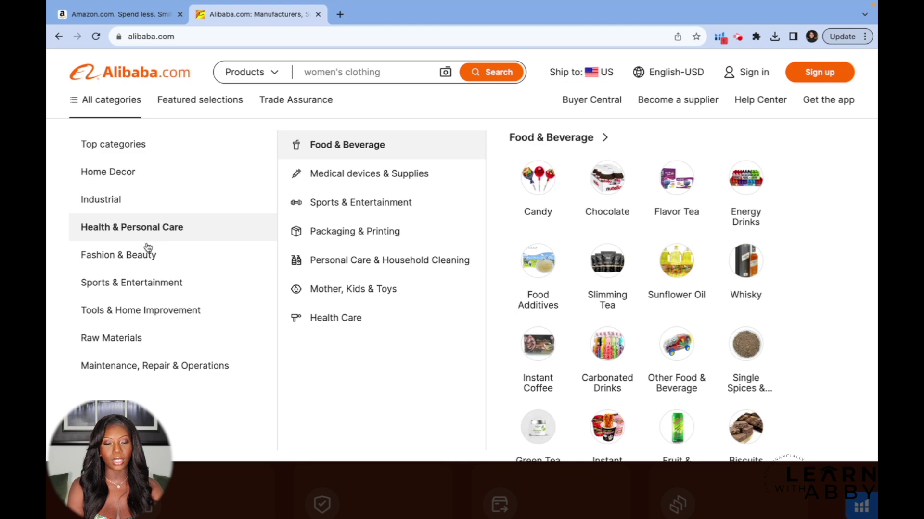
mouse_move(147, 279)
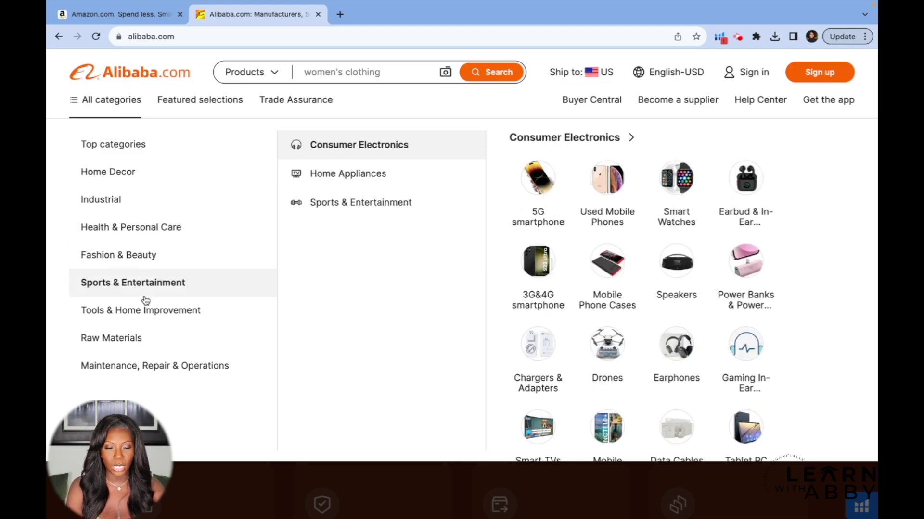
mouse_move(137, 321)
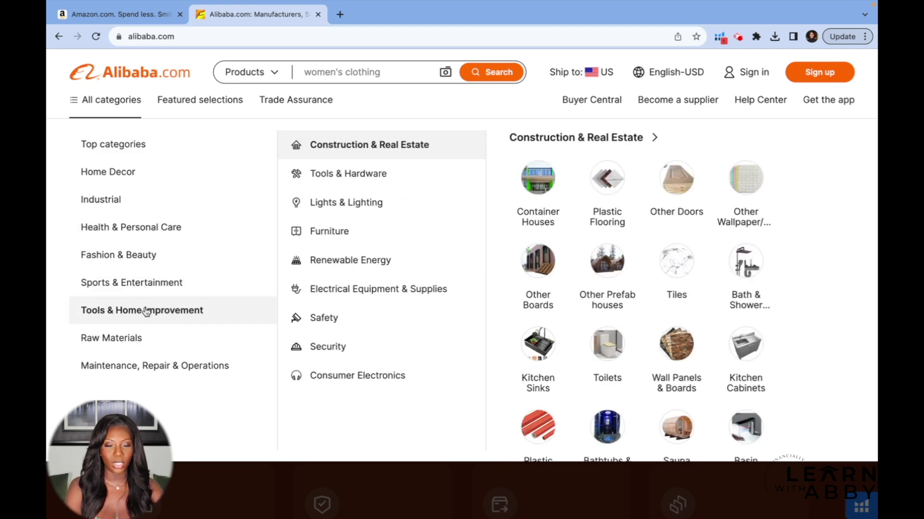
mouse_move(169, 185)
mouse_move(168, 151)
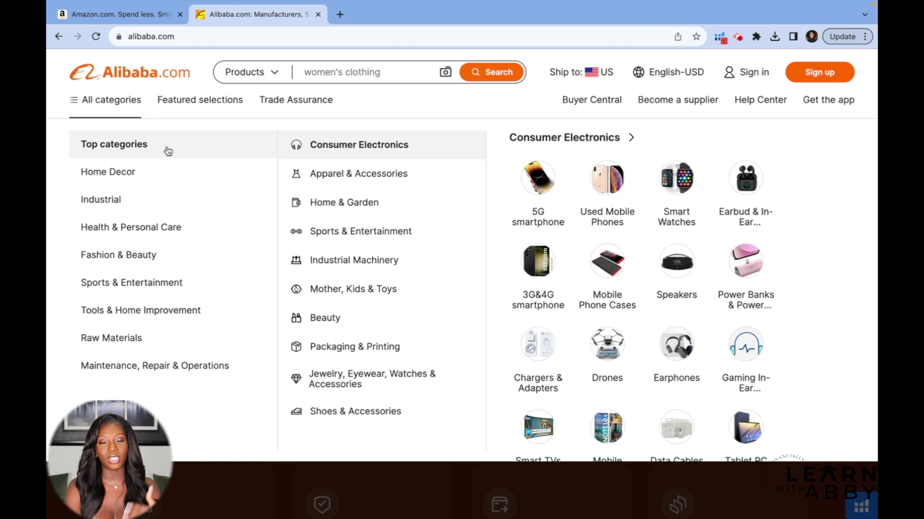
mouse_move(144, 366)
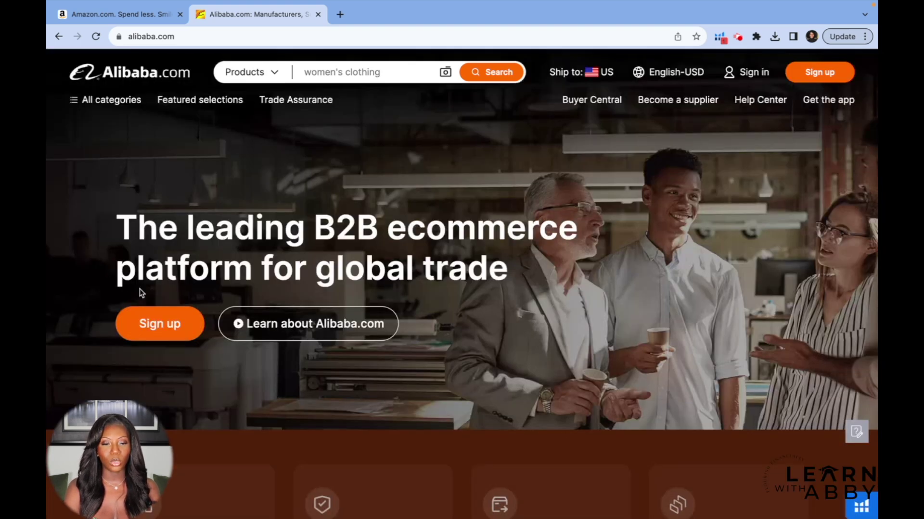
mouse_move(191, 103)
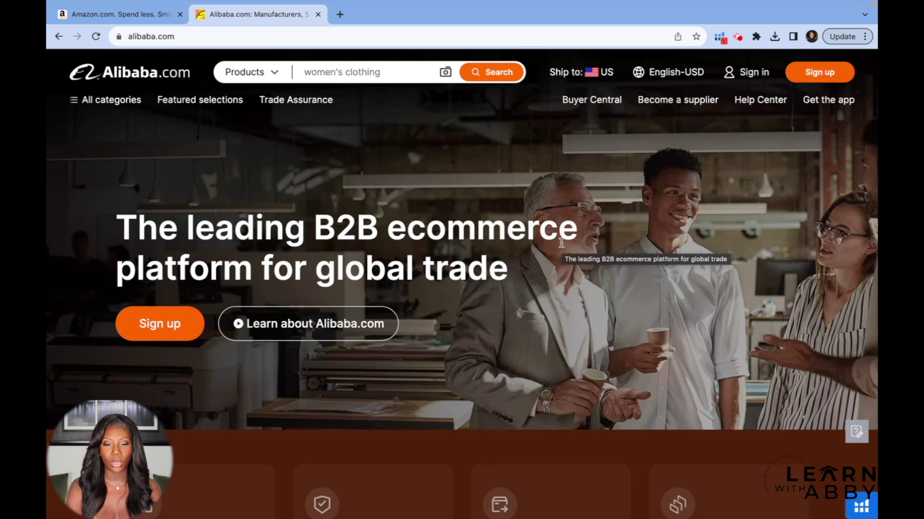
Step: Scroll down through the Alibaba homepage toward the footer, then back up toward the top
scroll(561, 242, down, 4)
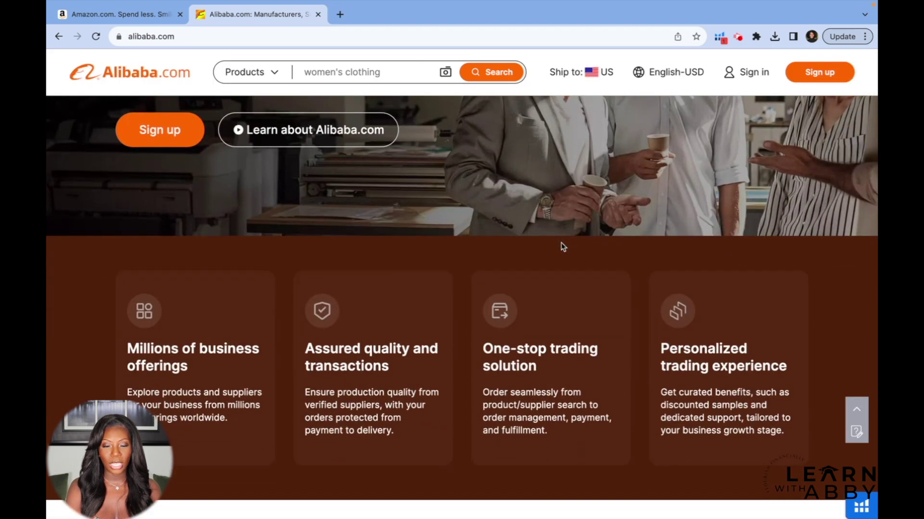
scroll(561, 243, down, 8)
scroll(562, 248, down, 8)
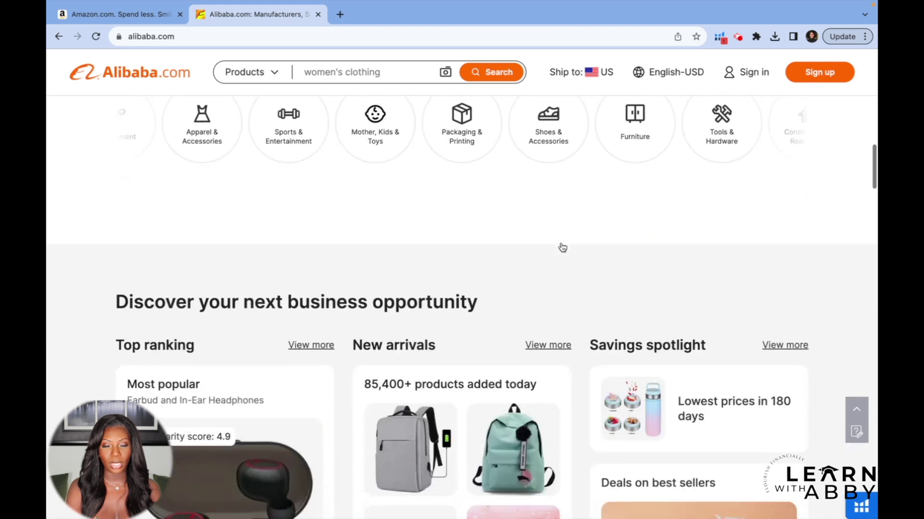
scroll(560, 246, down, 2)
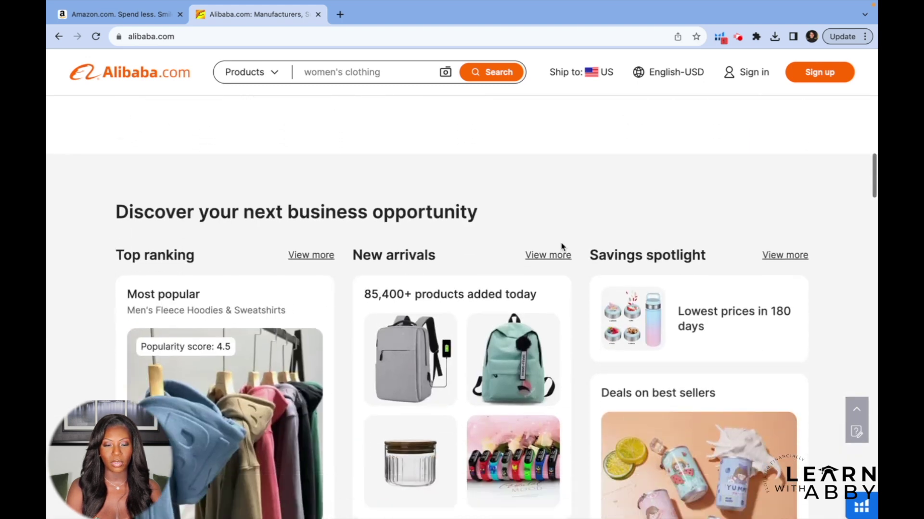
scroll(561, 247, down, 6)
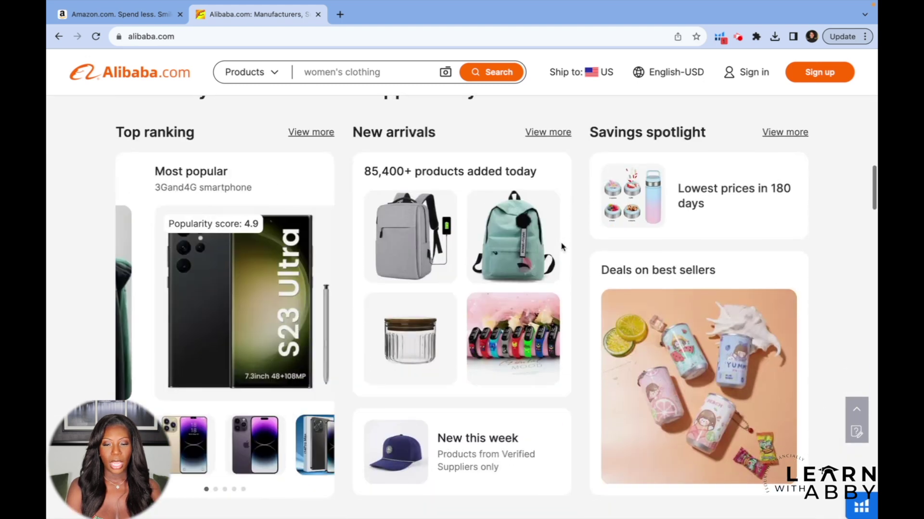
scroll(561, 247, up, 6)
scroll(452, 262, down, 3)
scroll(452, 262, down, 12)
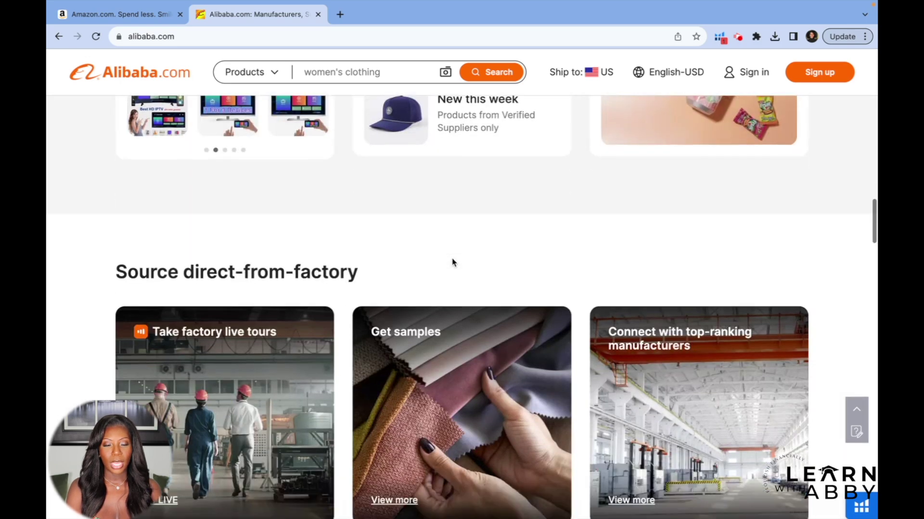
scroll(452, 262, down, 15)
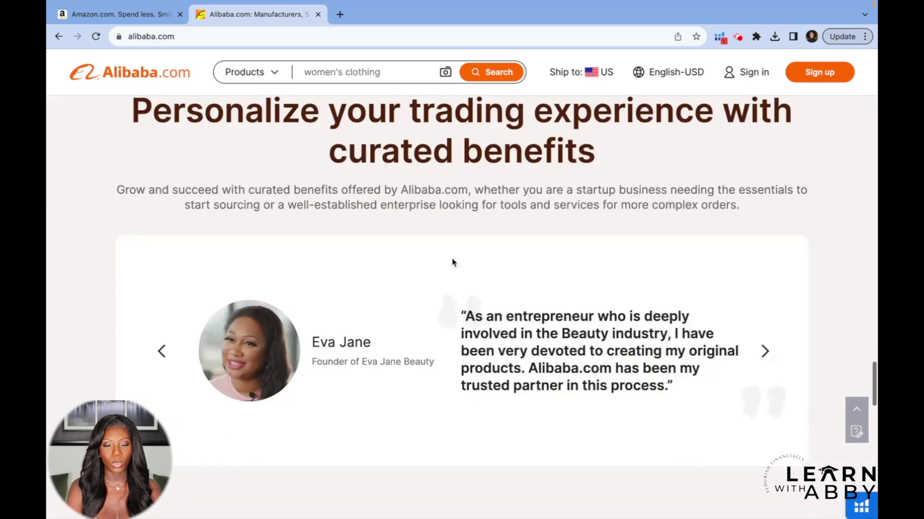
scroll(452, 262, up, 15)
scroll(453, 258, up, 7)
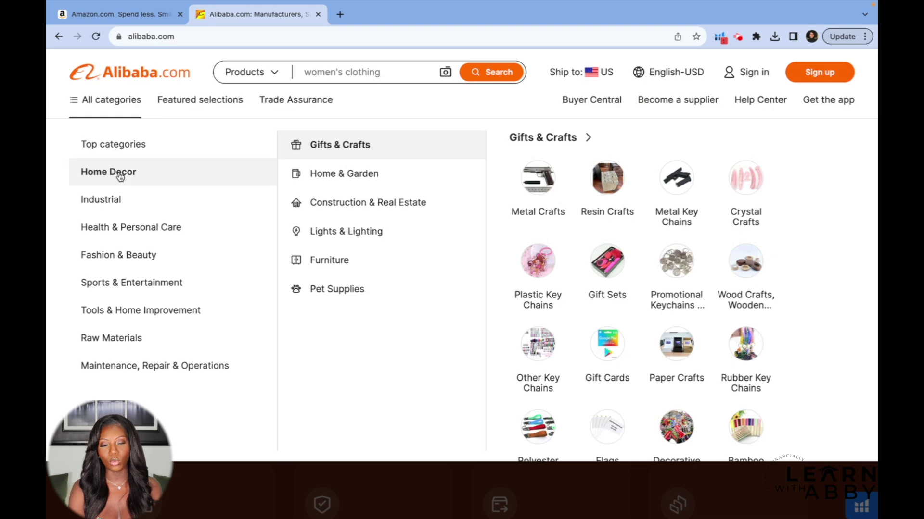
Step: Browse Tools & Home Improvement groups: Tools & Hardware, Lights & Lighting, Furniture and Renewable Energy
mouse_move(136, 231)
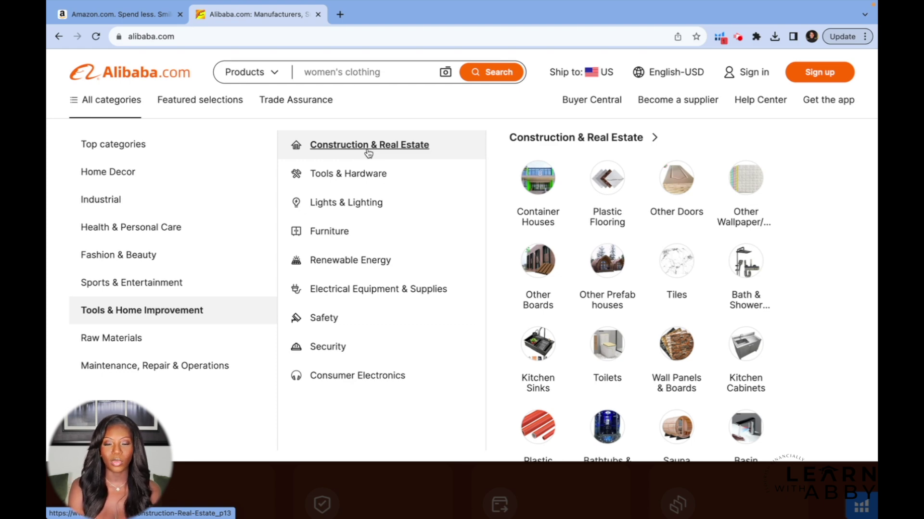
mouse_move(368, 178)
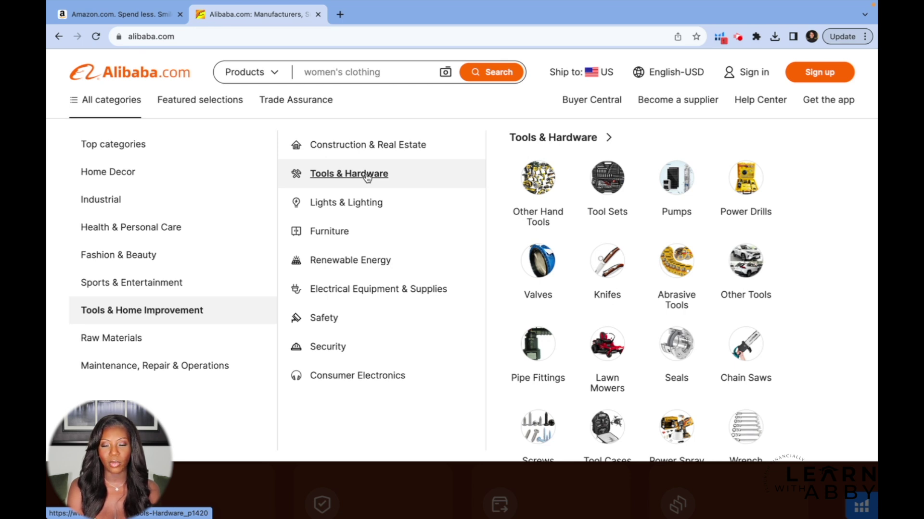
mouse_move(362, 214)
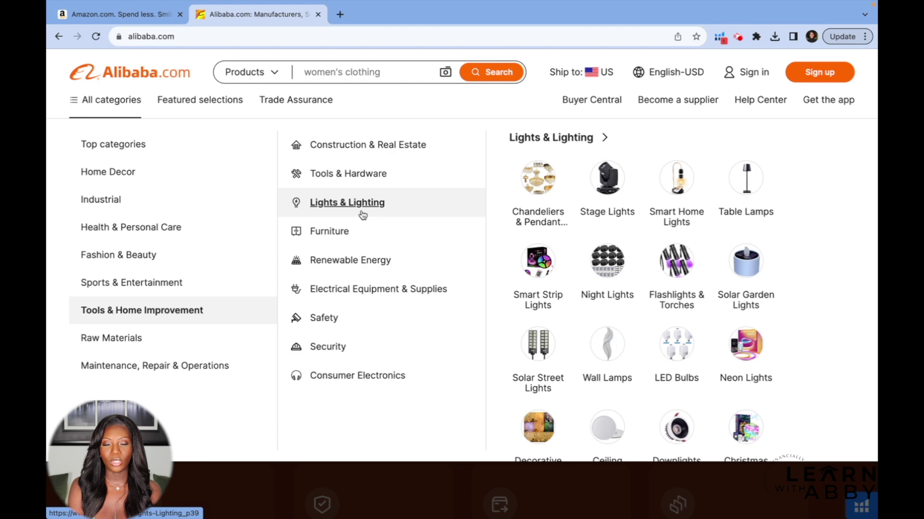
mouse_move(331, 234)
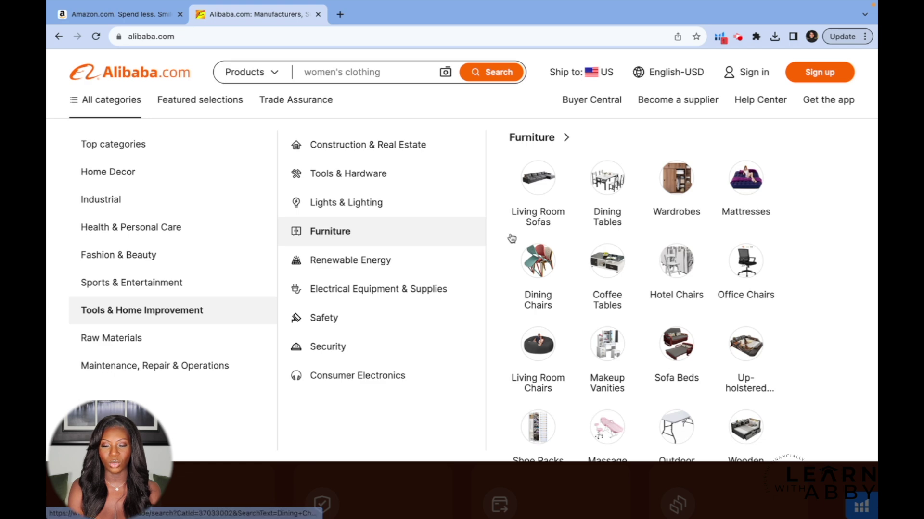
Step: Show Tools & Home Improvement's Safety subcategories: Safety Gloves, Boots, Hard Hats, Respirators & Masks
mouse_move(377, 262)
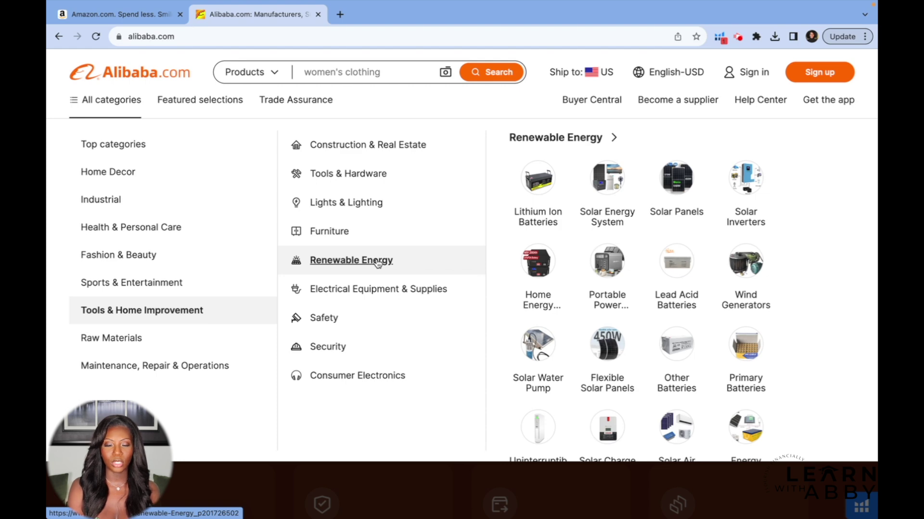
mouse_move(348, 289)
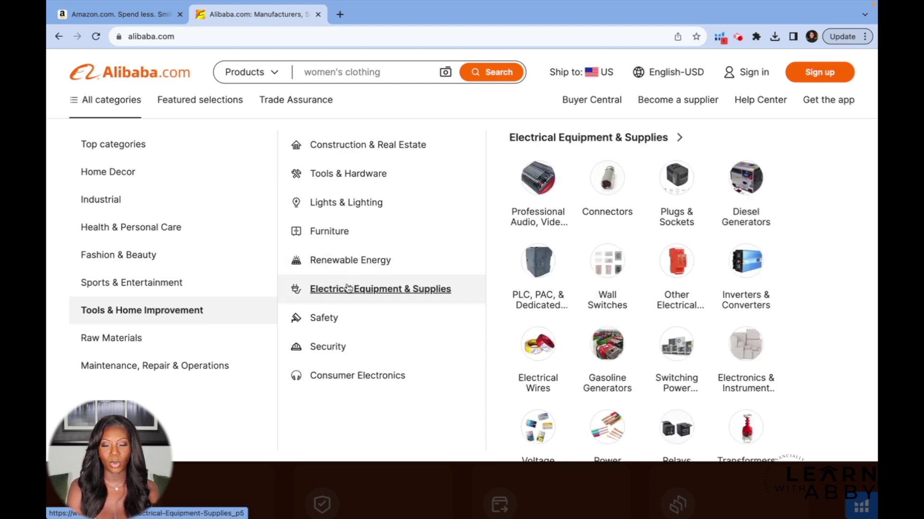
mouse_move(328, 328)
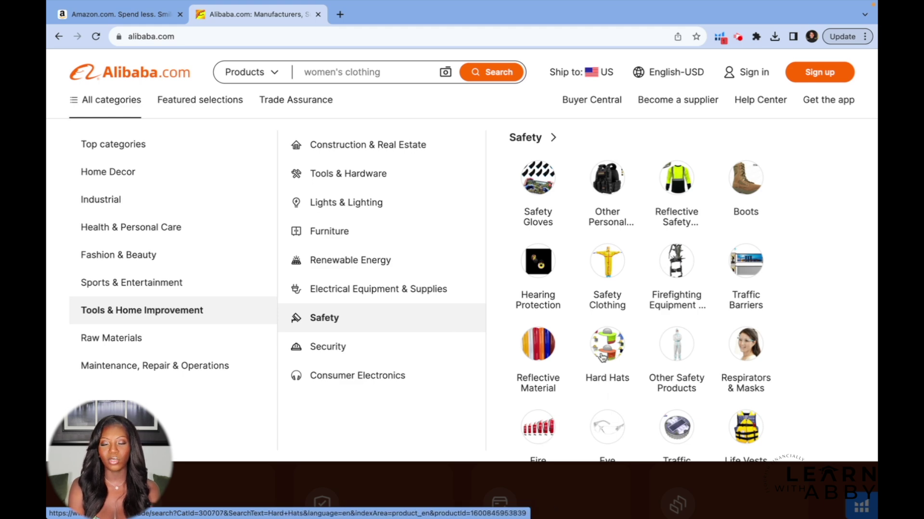
mouse_move(365, 376)
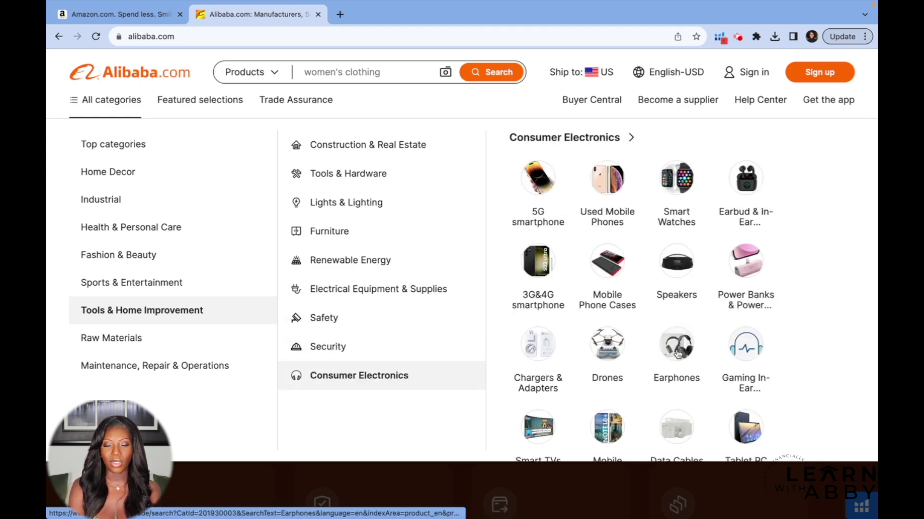
mouse_move(337, 345)
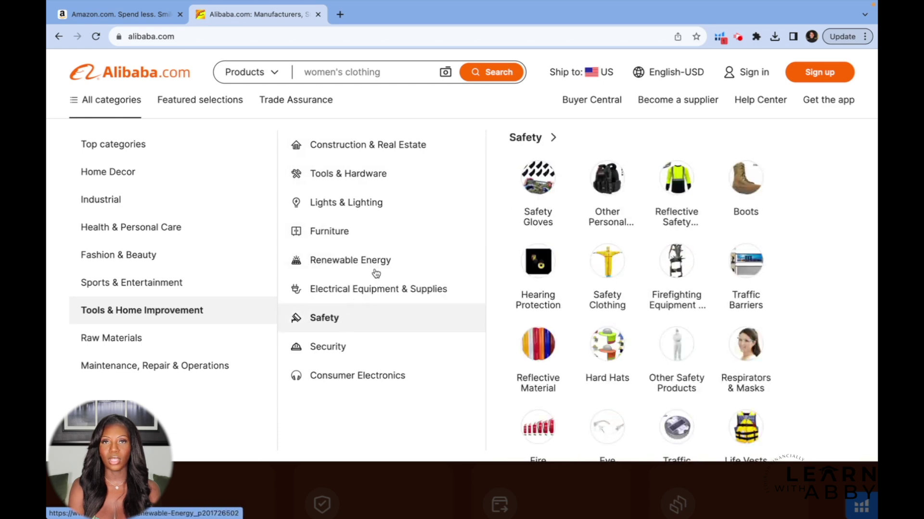
Step: Browse Sports & Entertainment in All categories, then bring up the Home Appliances category page
mouse_move(206, 239)
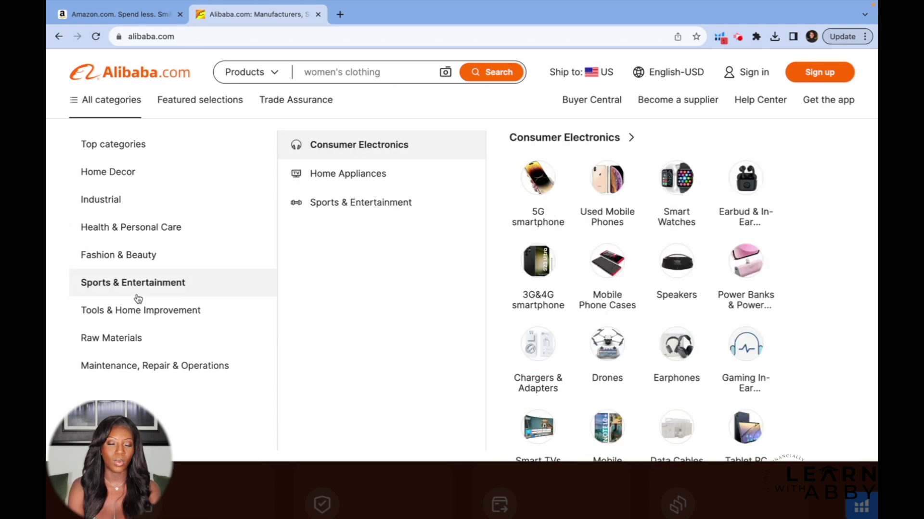
mouse_move(137, 291)
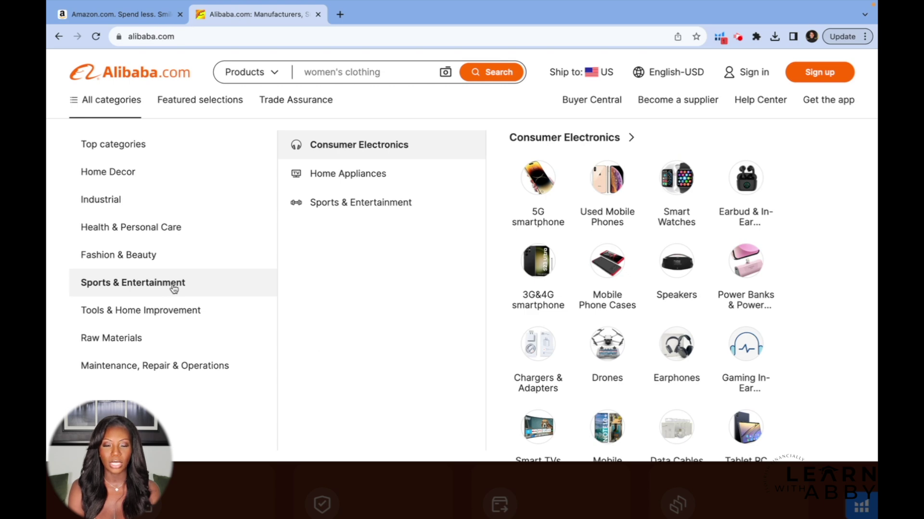
mouse_move(394, 165)
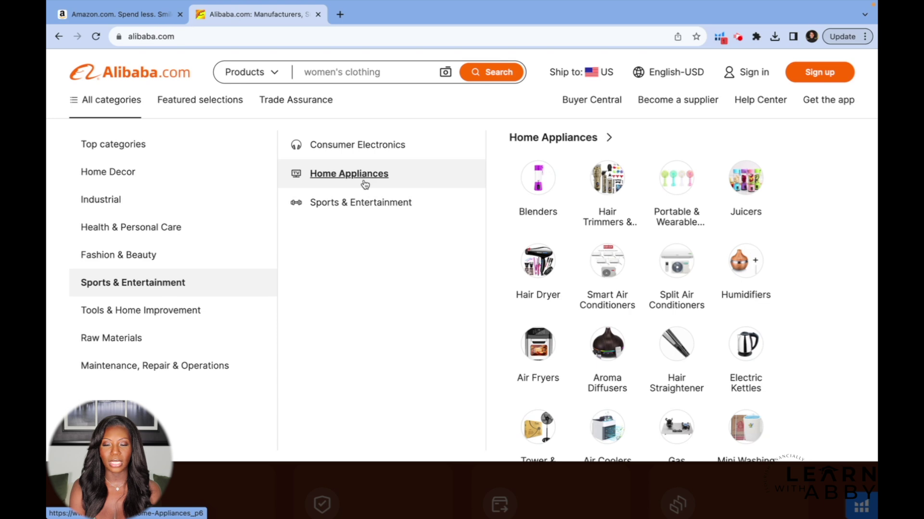
mouse_move(358, 210)
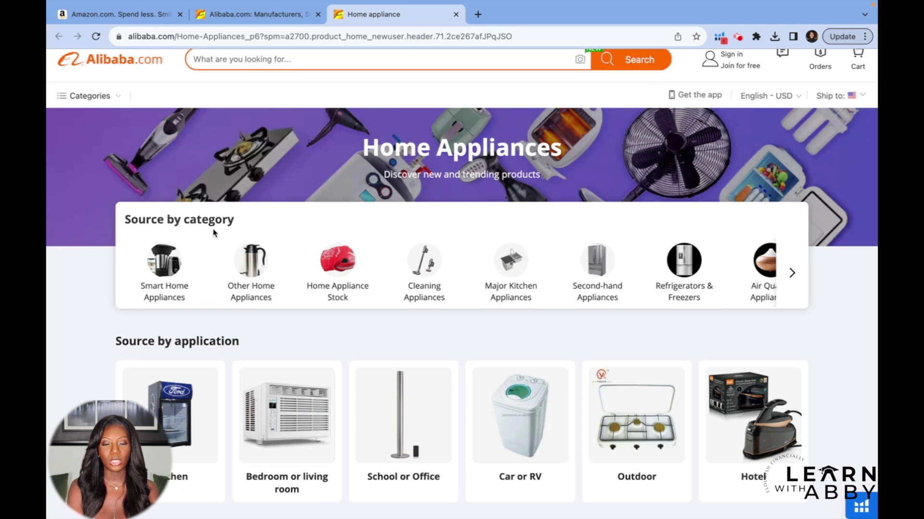
Step: Expand the appliance category row and preview Personal Care & Beauty Appliances results, then close them
mouse_move(177, 274)
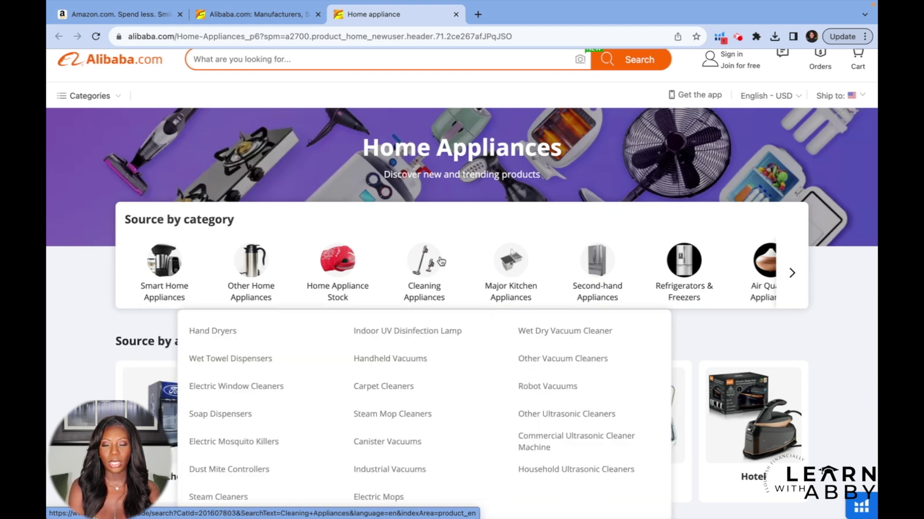
mouse_move(608, 263)
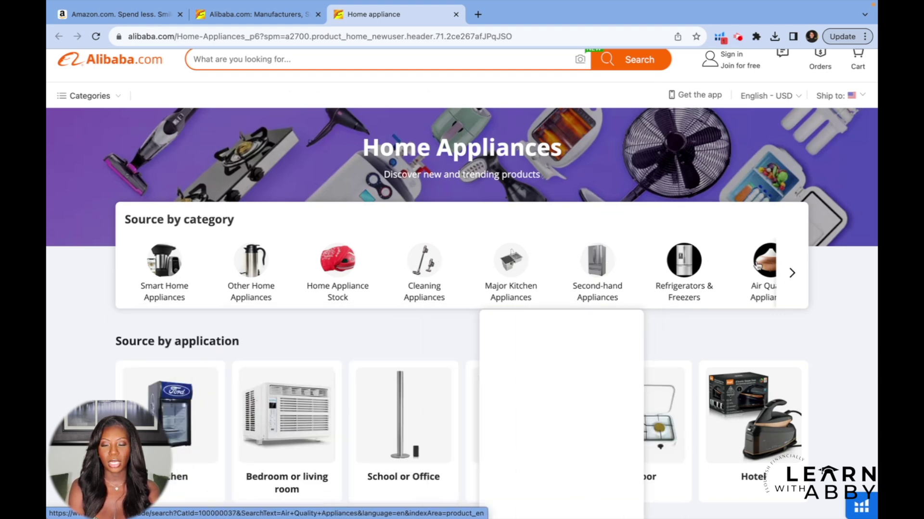
click(794, 272)
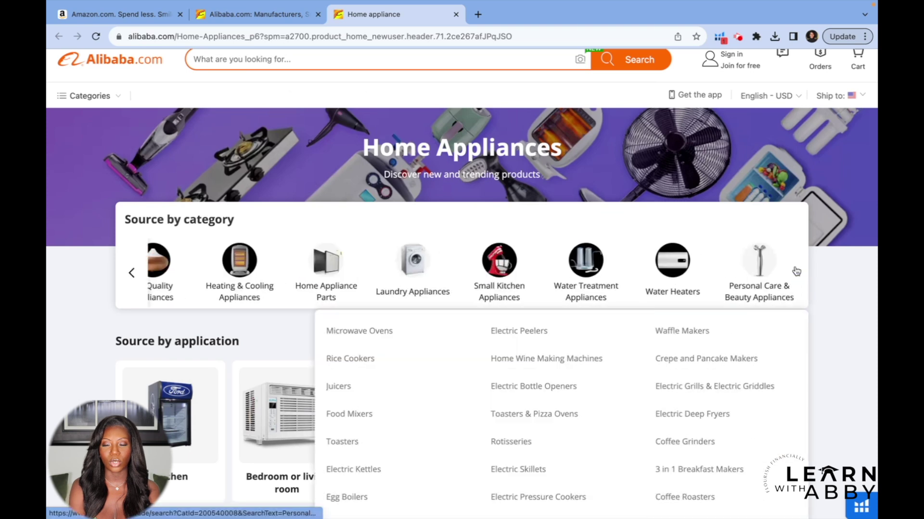
click(796, 271)
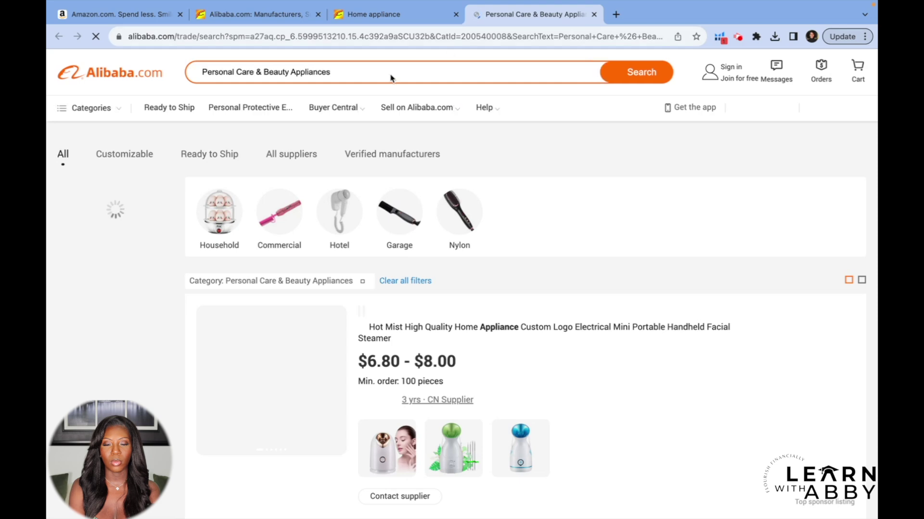
click(593, 15)
Step: Scroll the Home Appliances page down to the New arrival deals section
scroll(497, 287, down, 2)
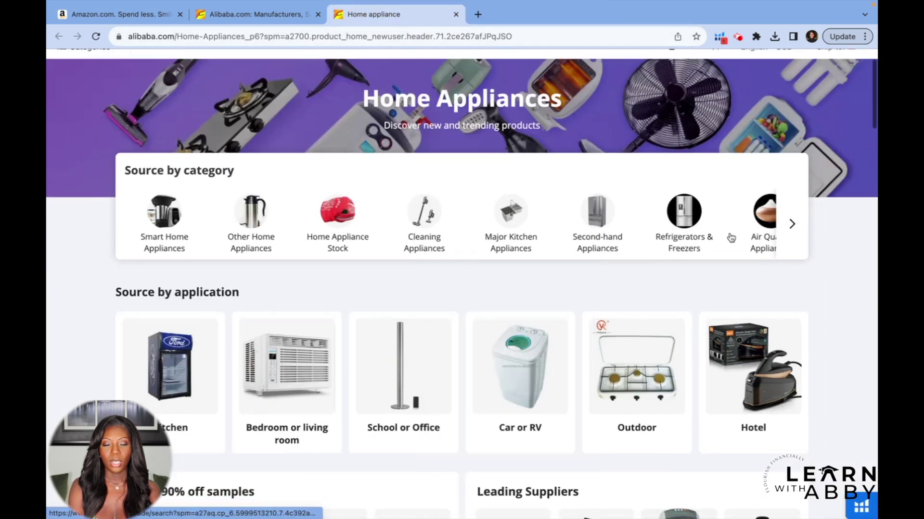
scroll(828, 296, down, 3)
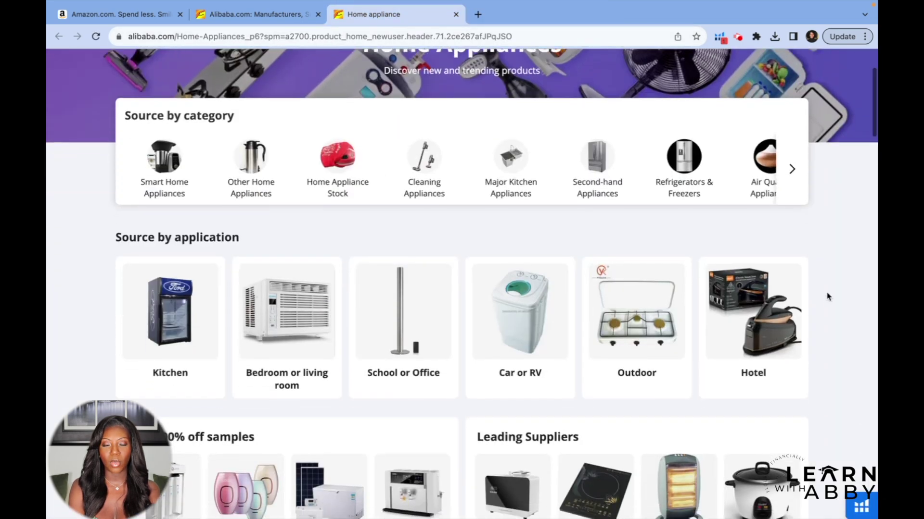
scroll(828, 297, down, 6)
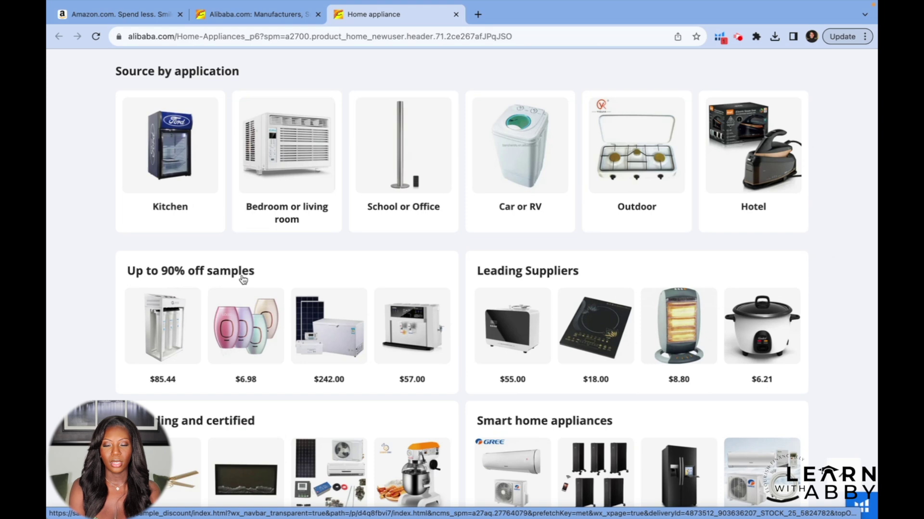
scroll(828, 295, down, 5)
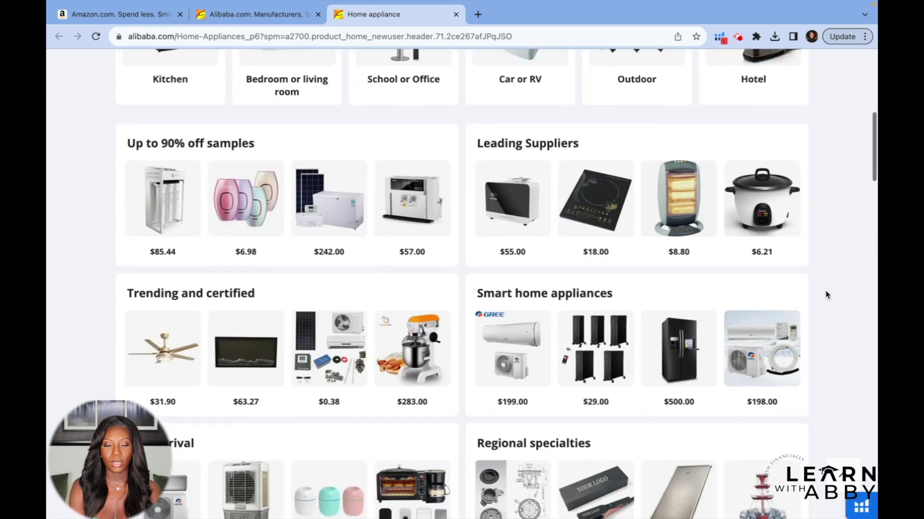
scroll(827, 295, down, 5)
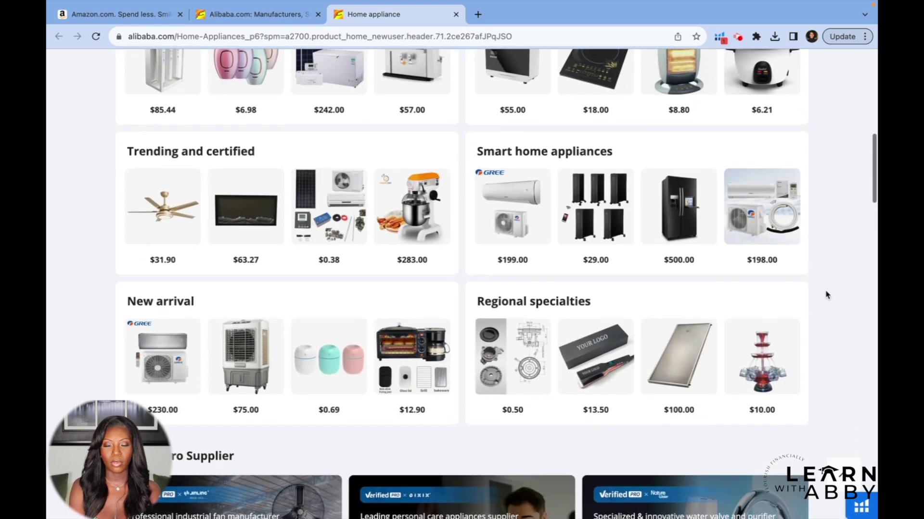
scroll(827, 294, down, 1)
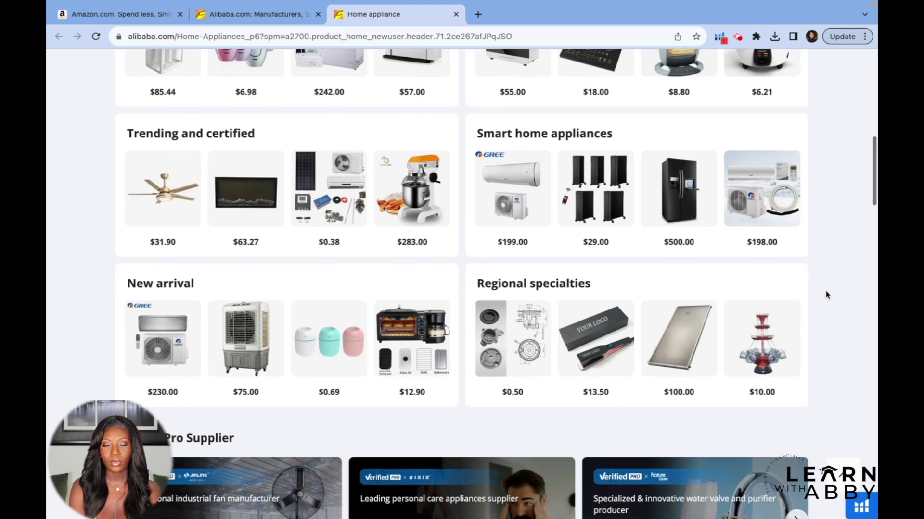
Step: Open the $0.69 New arrival humidifier, then its Ultrasonic 220ml Mini Humidifier product page
click(331, 349)
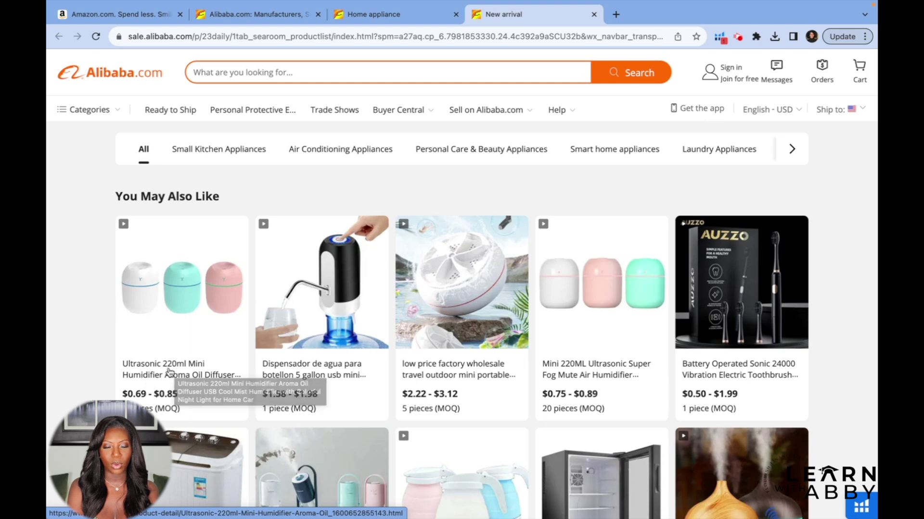
click(169, 370)
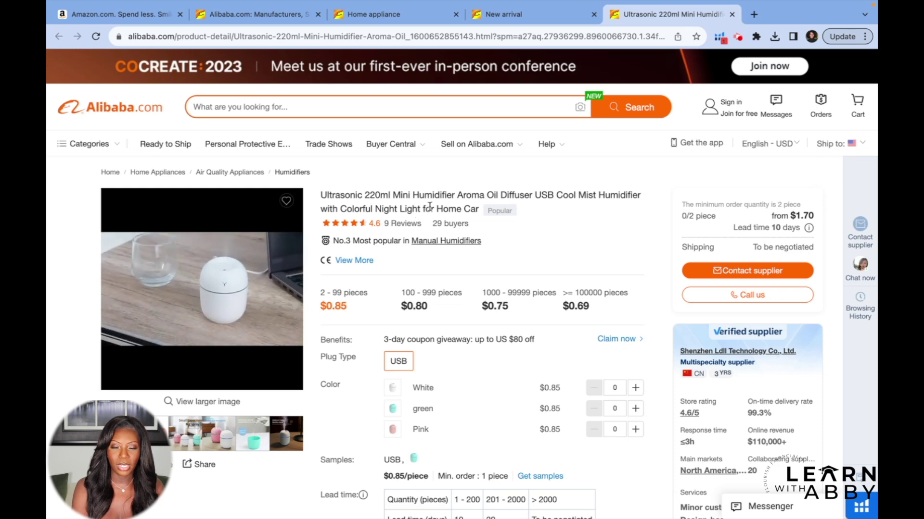
mouse_move(199, 288)
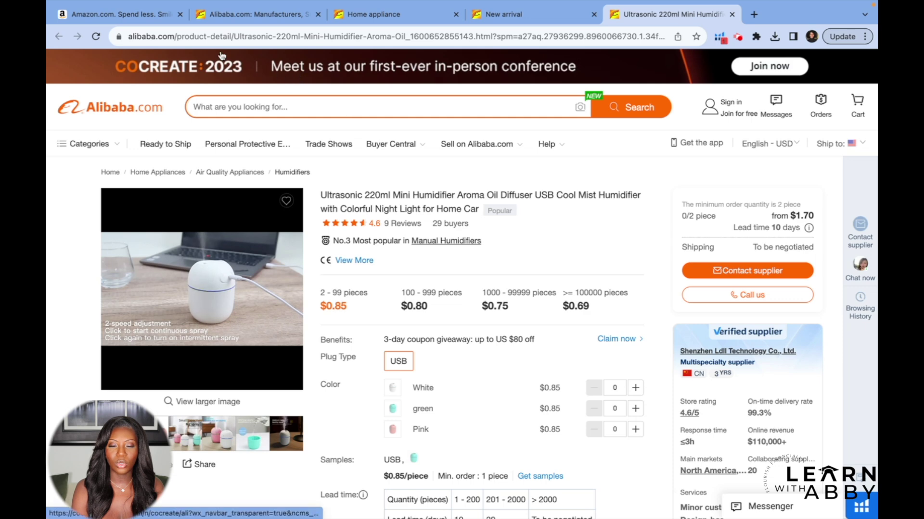
Step: Back on Amazon, enter 'mini humidifier' in the search box to see Helium 10 keyword volumes
click(145, 17)
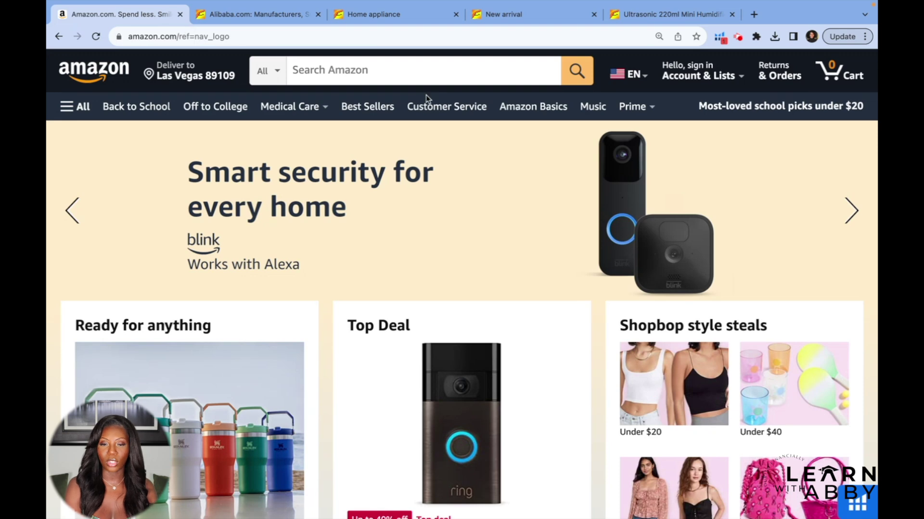
click(394, 79)
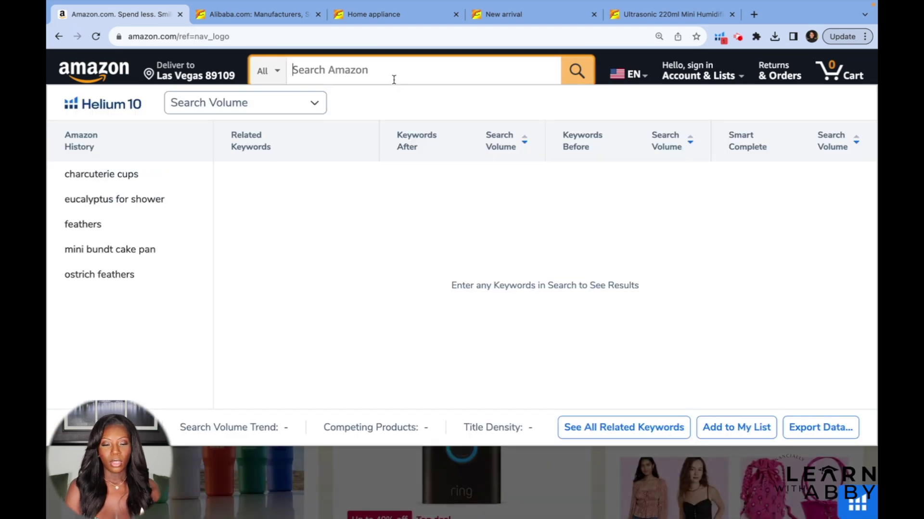
text(mini)
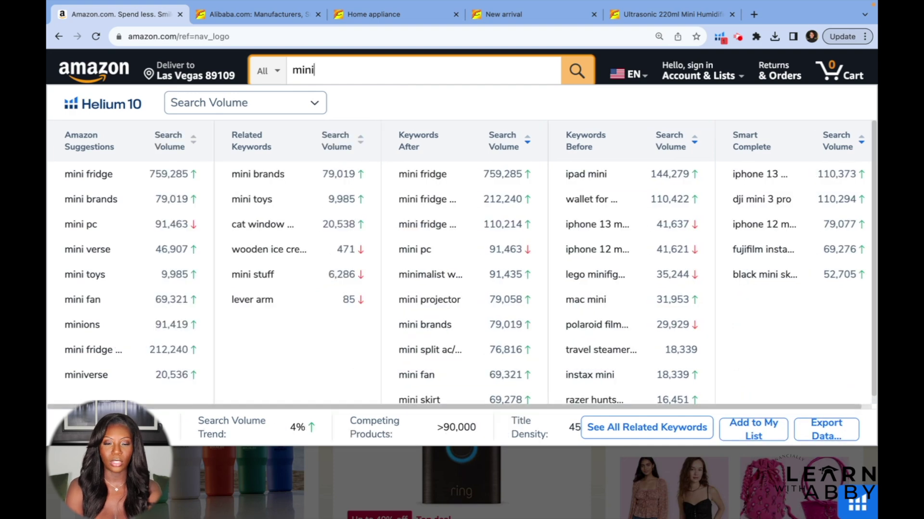
text( humidifier)
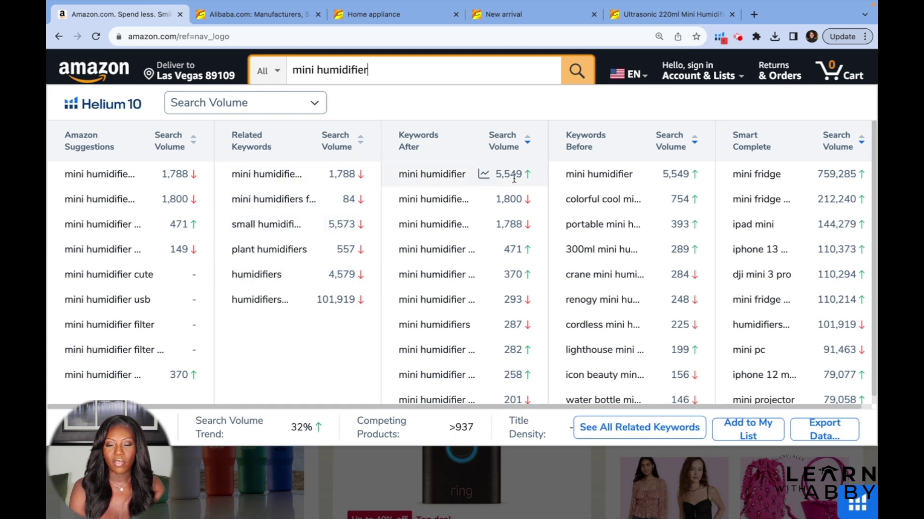
Step: Search Amazon for 'mini humidifier', skim the 948 results, and bring up the Helium 10 extension menu
click(414, 174)
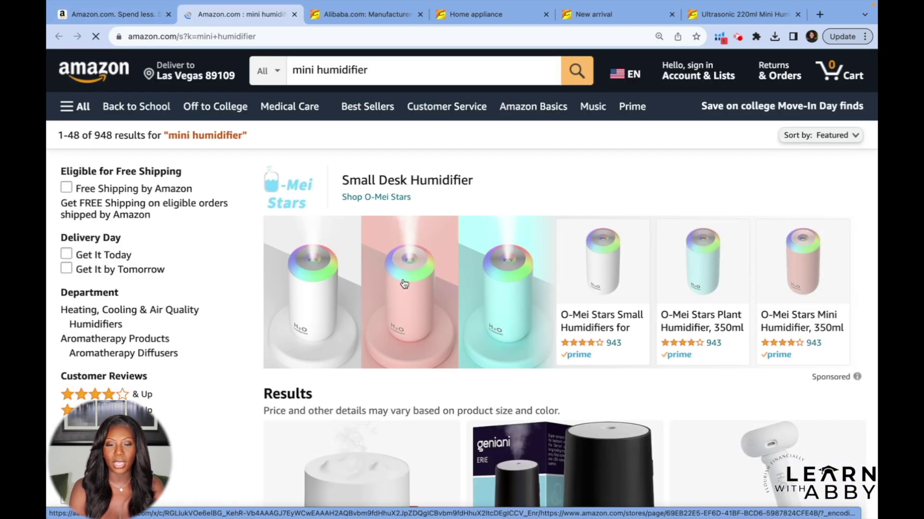
scroll(413, 260, down, 12)
scroll(403, 282, down, 10)
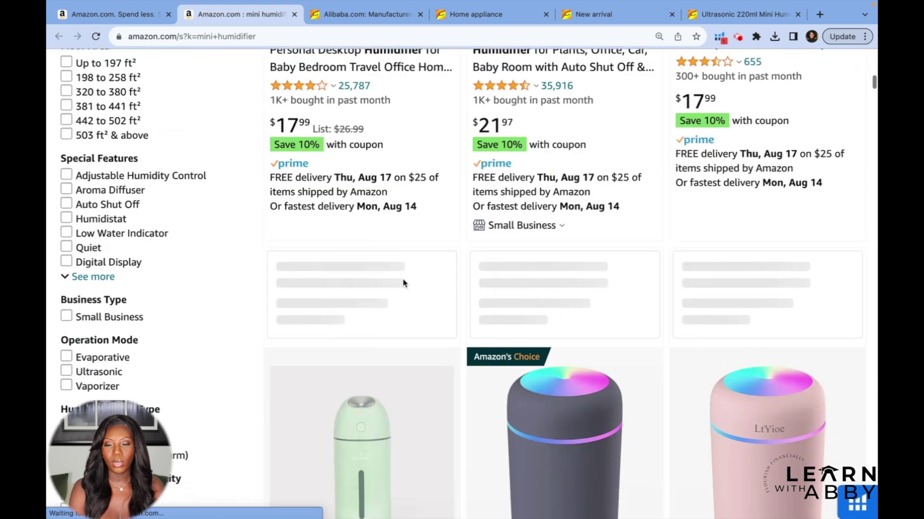
scroll(404, 283, down, 7)
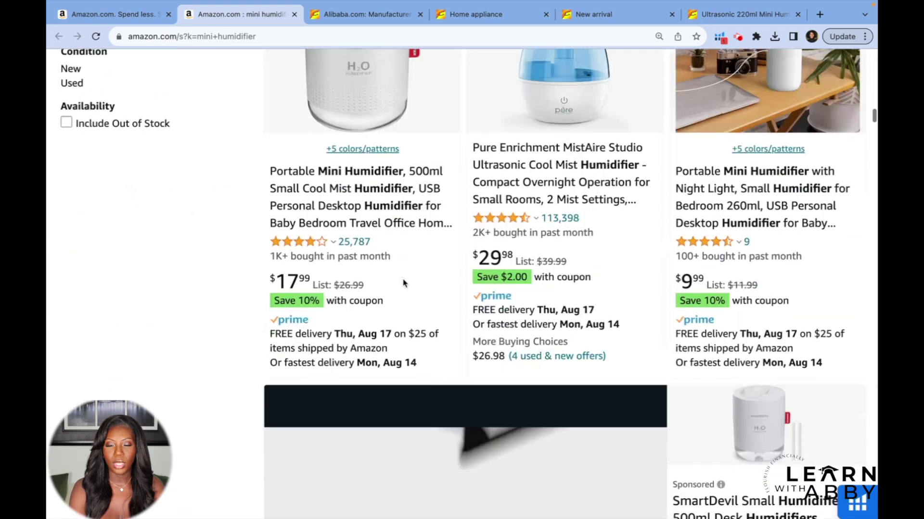
scroll(403, 283, down, 12)
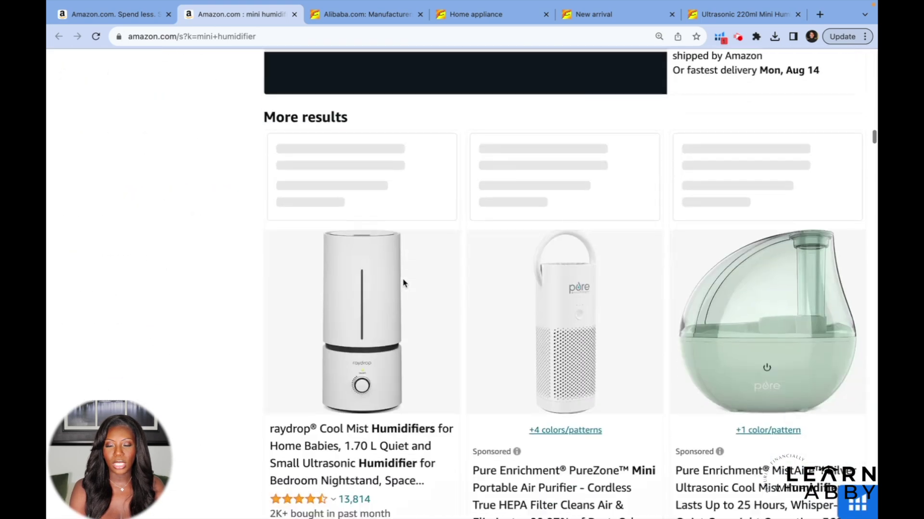
scroll(403, 283, up, 10)
scroll(403, 283, up, 15)
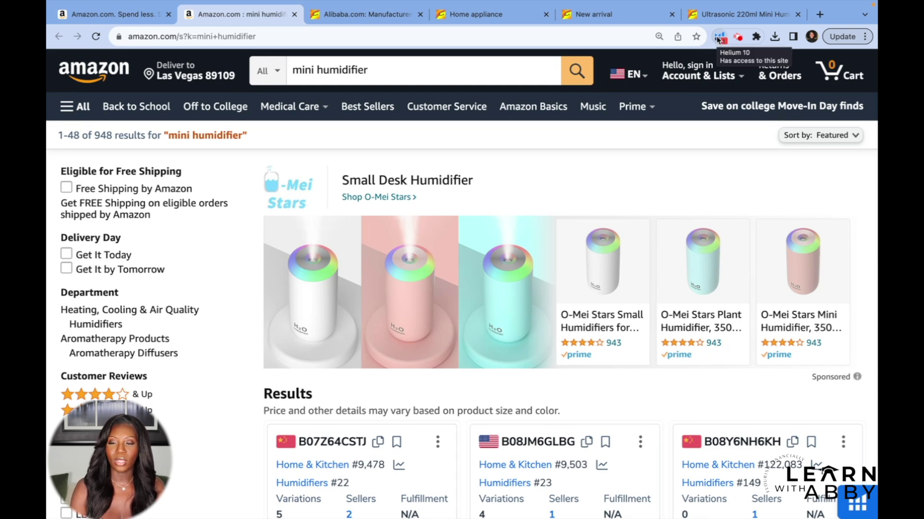
click(717, 38)
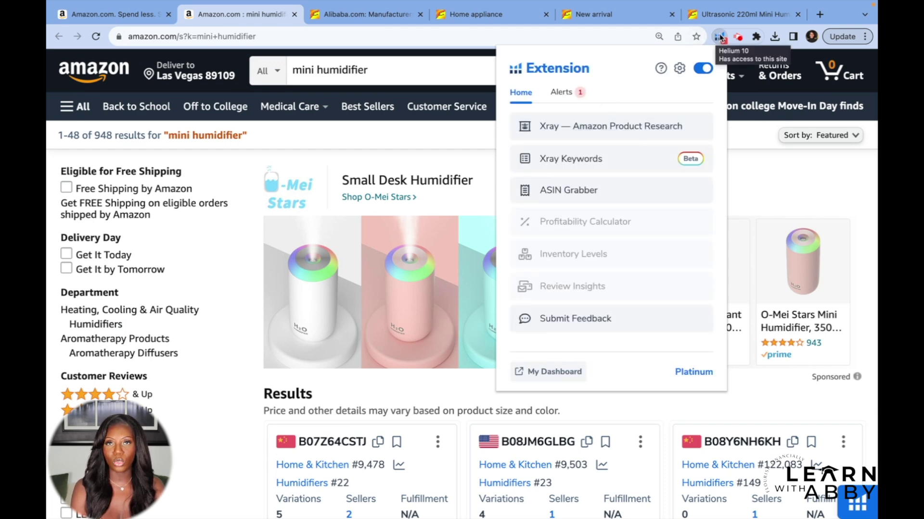
Step: Launch Xray – Amazon Product Research on the mini humidifier results
click(589, 129)
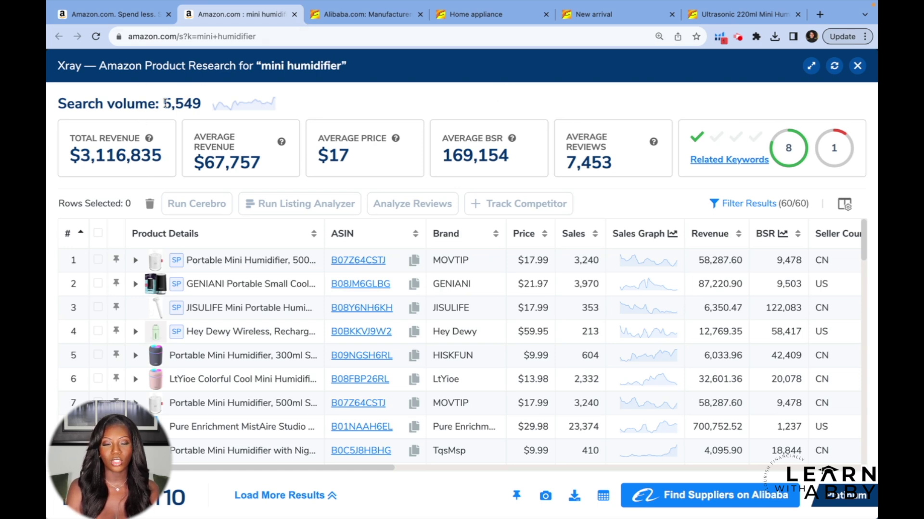
click(258, 105)
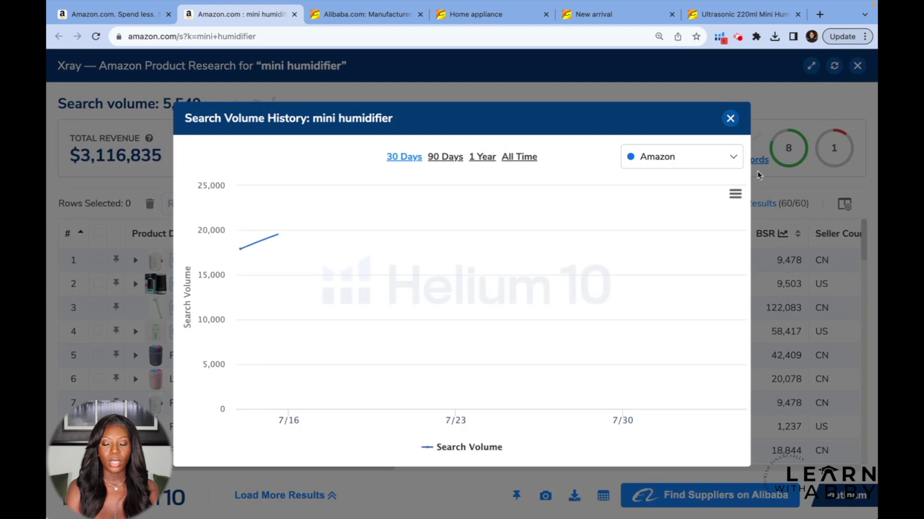
click(520, 157)
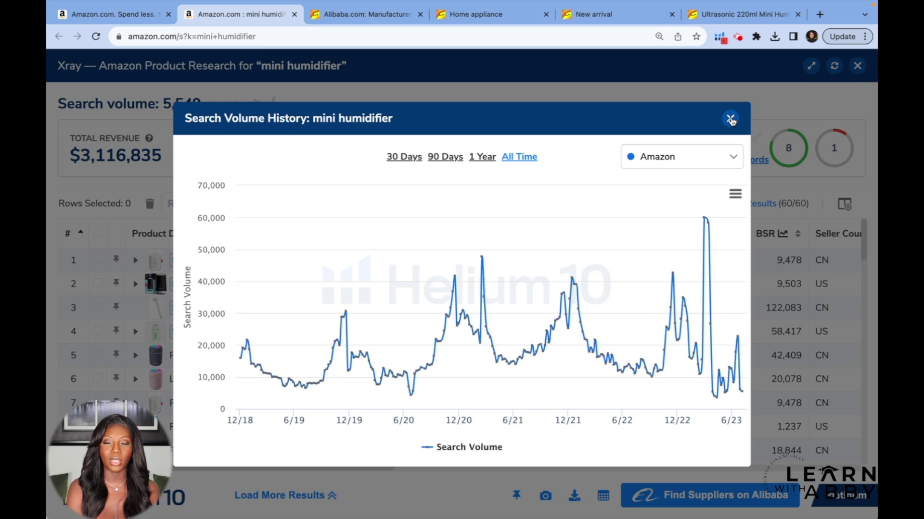
click(730, 119)
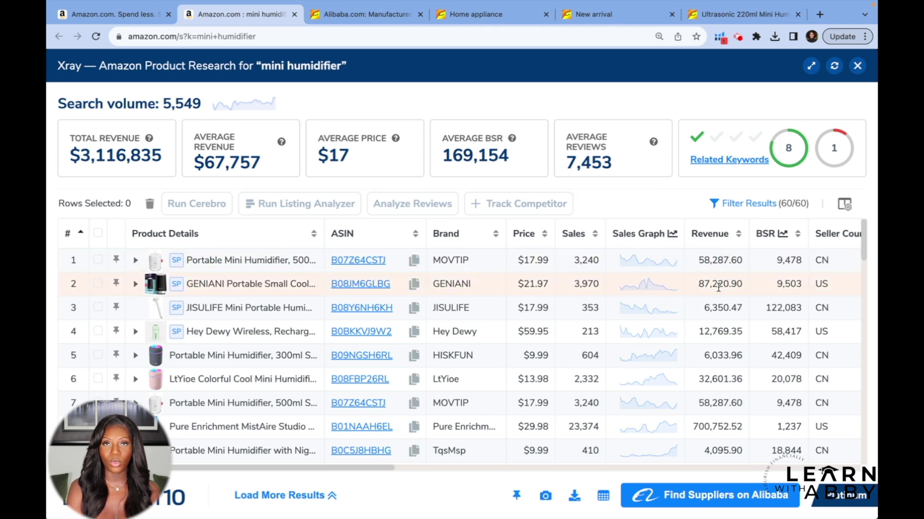
Step: Sort Xray products by revenue descending, putting AquaOasis Cool Mist Humidifier ($949,989.06) first
click(712, 238)
click(712, 238)
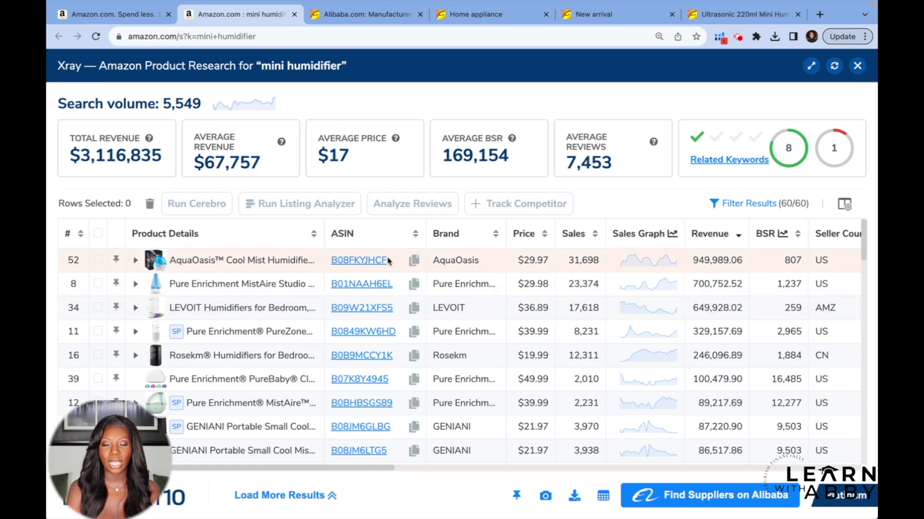
mouse_move(350, 261)
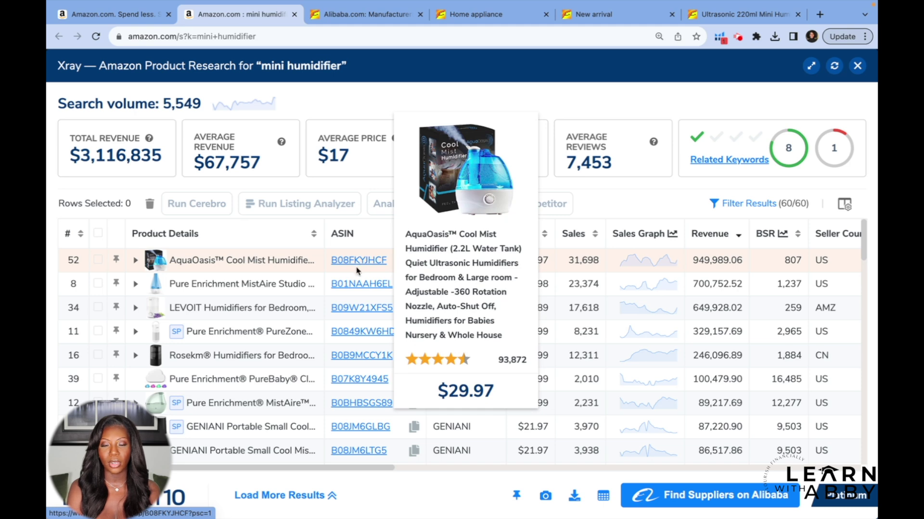
mouse_move(343, 288)
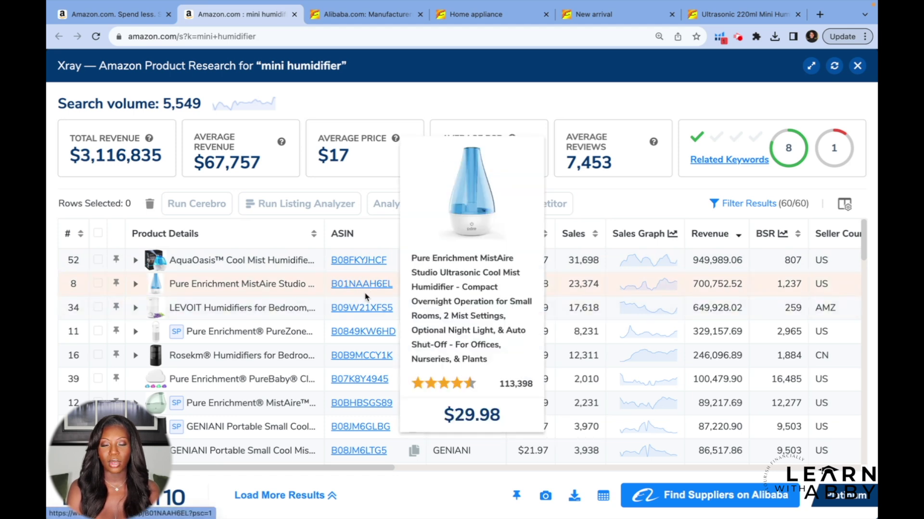
mouse_move(362, 312)
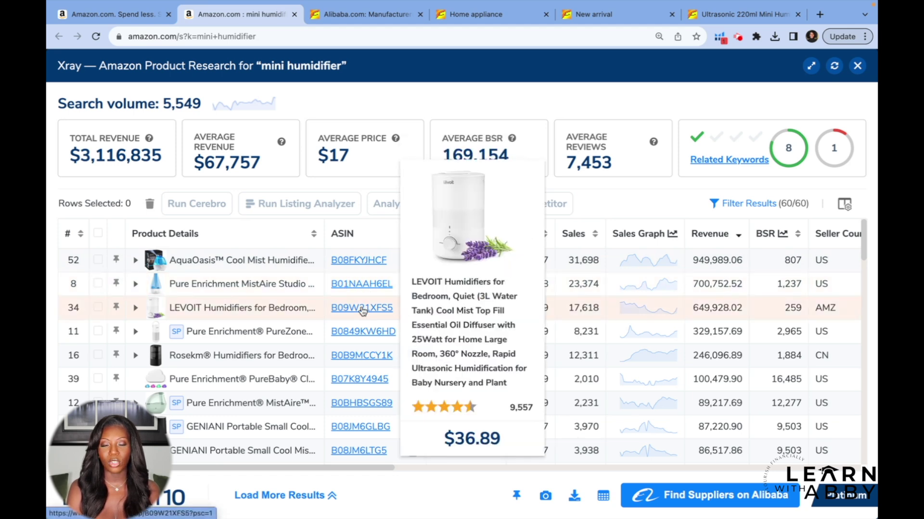
Step: Select the AquaOasis, MistAire, LEVOIT, Rosekm and PureBaby humidifier rows in Xray
click(98, 260)
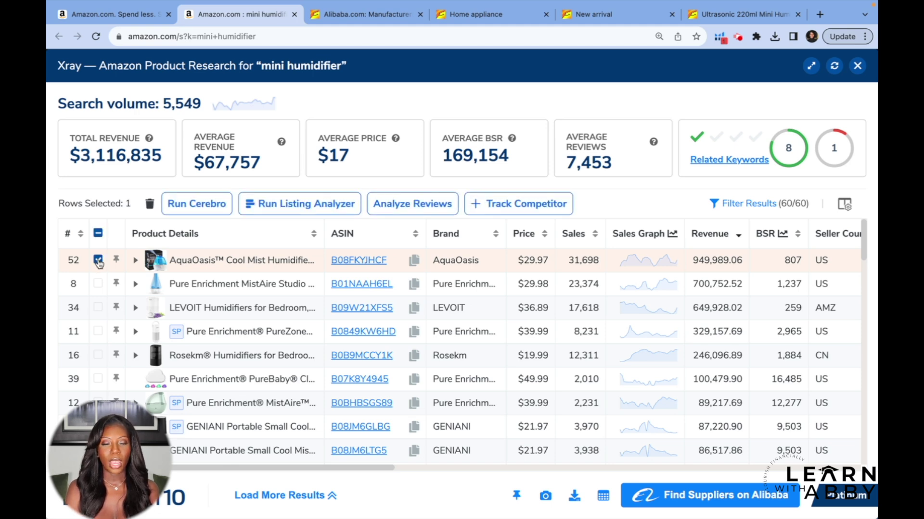
click(98, 284)
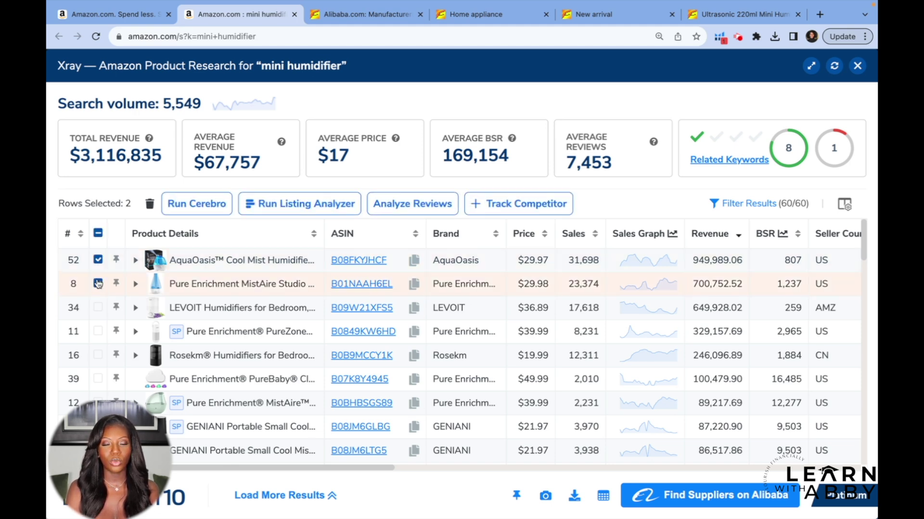
click(98, 308)
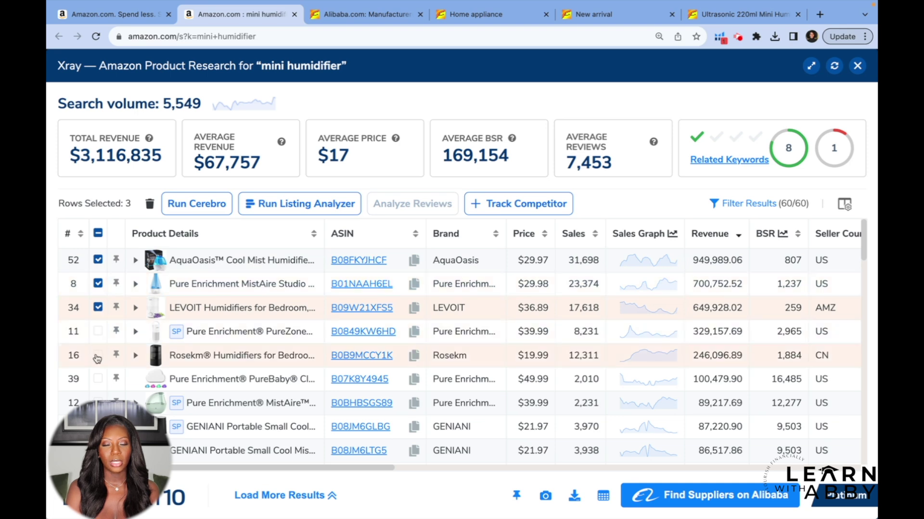
click(98, 356)
mouse_move(372, 382)
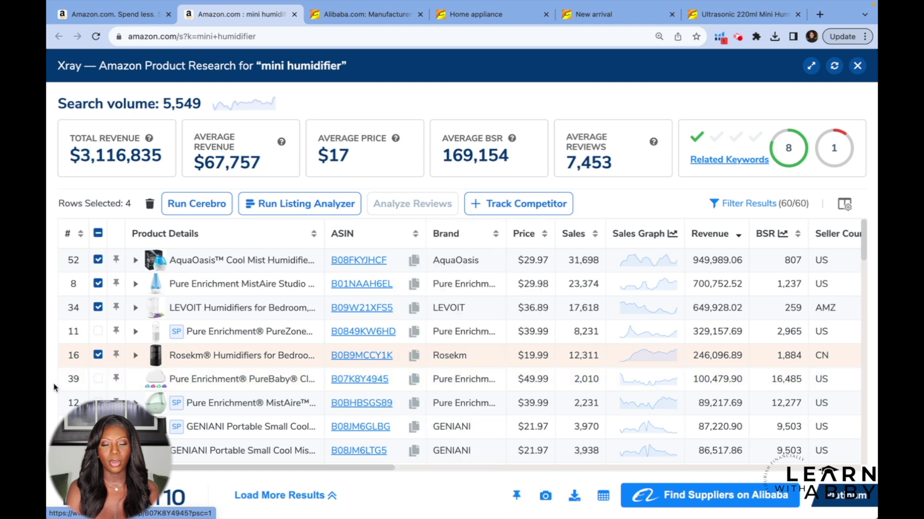
click(98, 379)
Step: Remove the five selected products, leaving 55 with $469,589 total revenue
scroll(99, 380, down, 3)
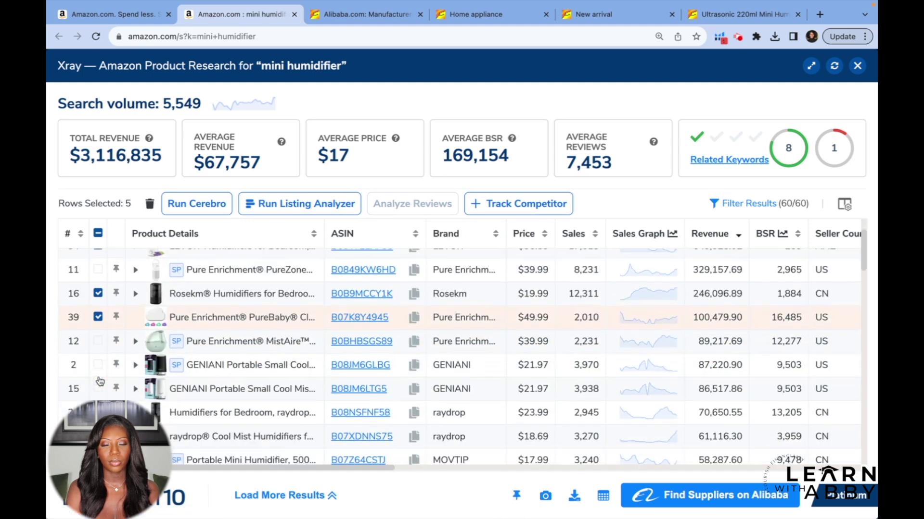
mouse_move(371, 387)
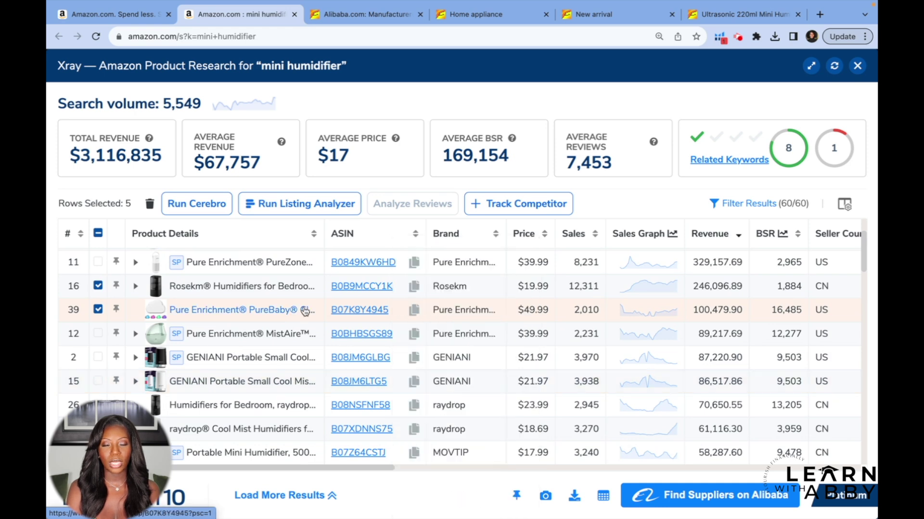
mouse_move(355, 287)
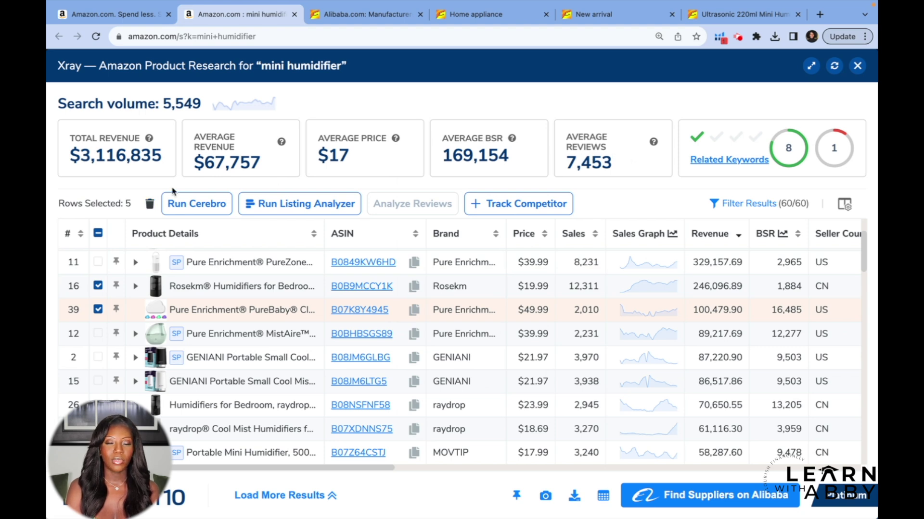
click(150, 203)
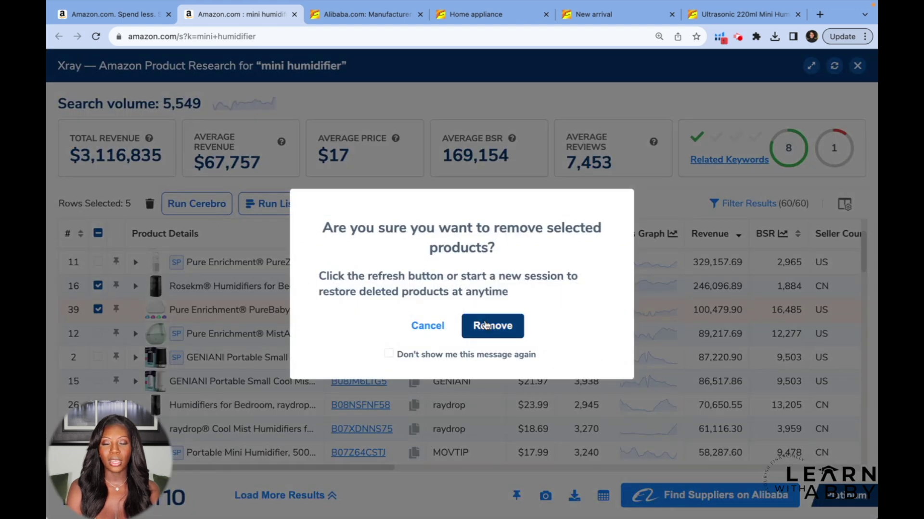
click(487, 325)
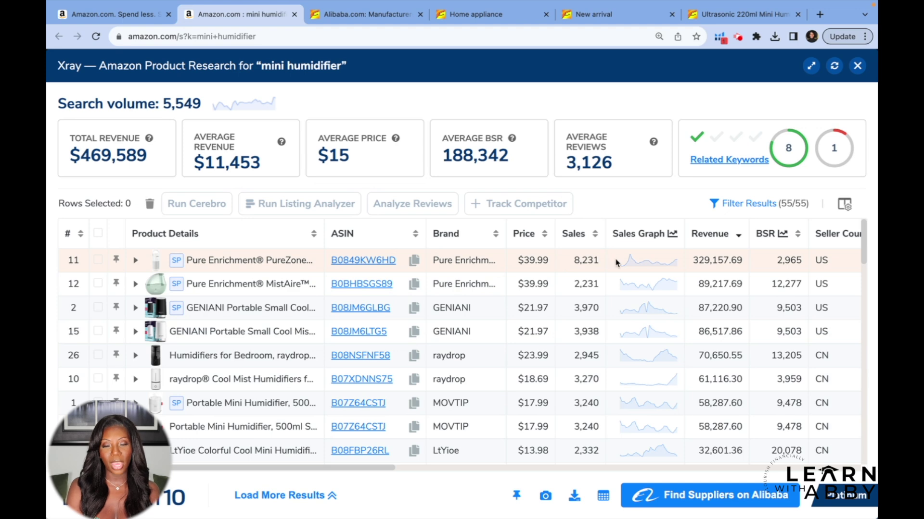
Step: Filter out sponsored products so the Xray table lists 43 of 55 results
click(733, 207)
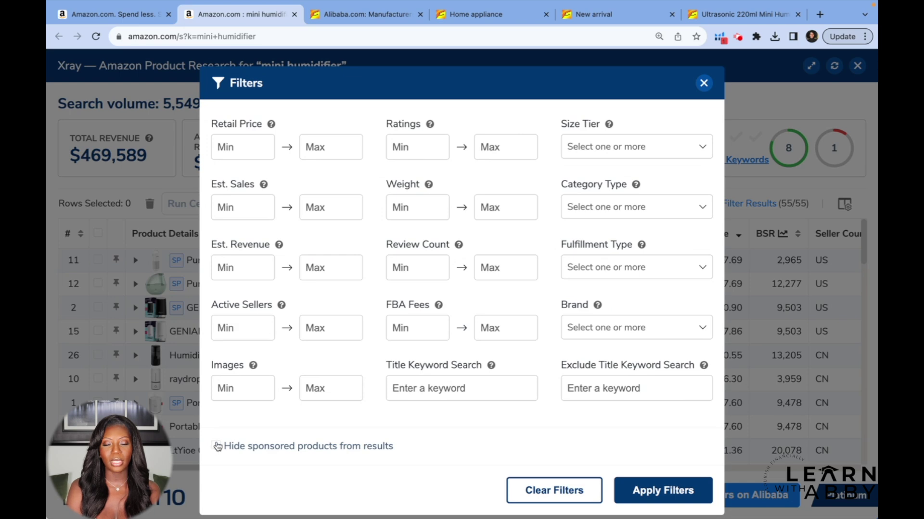
click(641, 500)
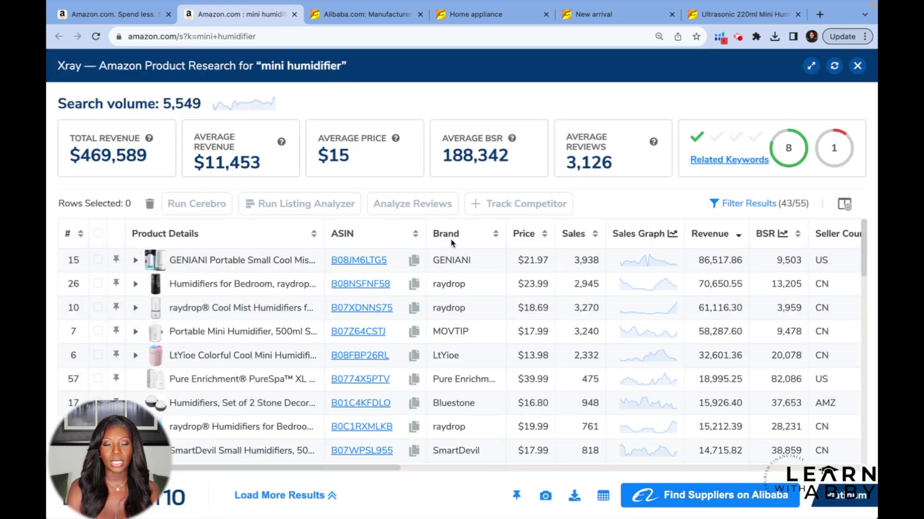
mouse_move(355, 261)
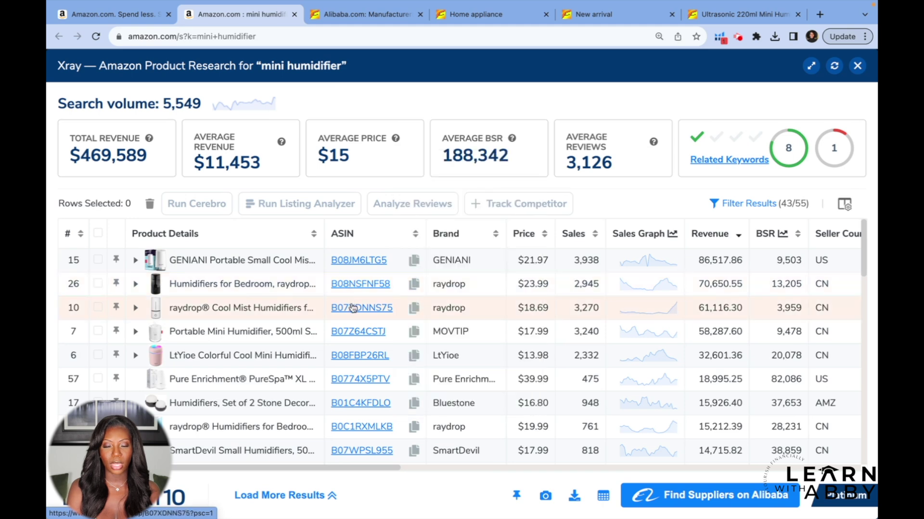
Step: Remove the raydrop bedroom humidifier in row 26, leaving 42 of 54 results
mouse_move(354, 309)
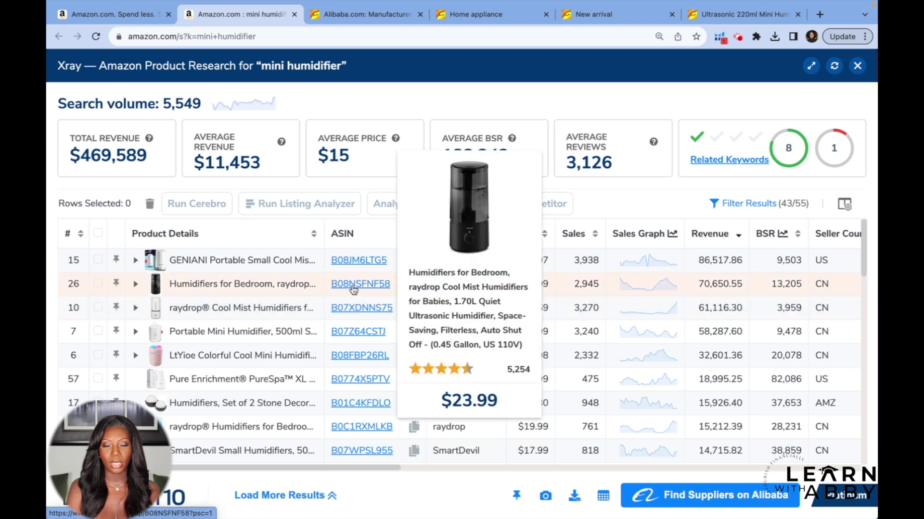
click(97, 284)
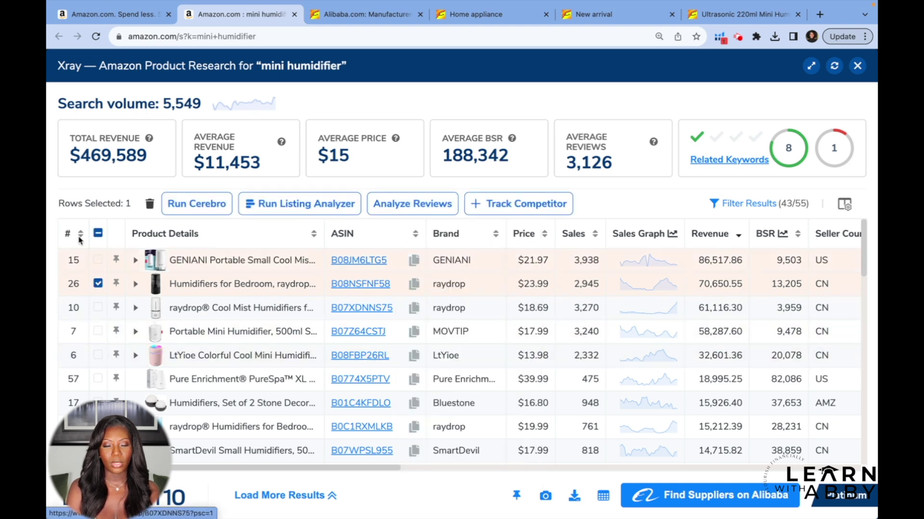
click(150, 204)
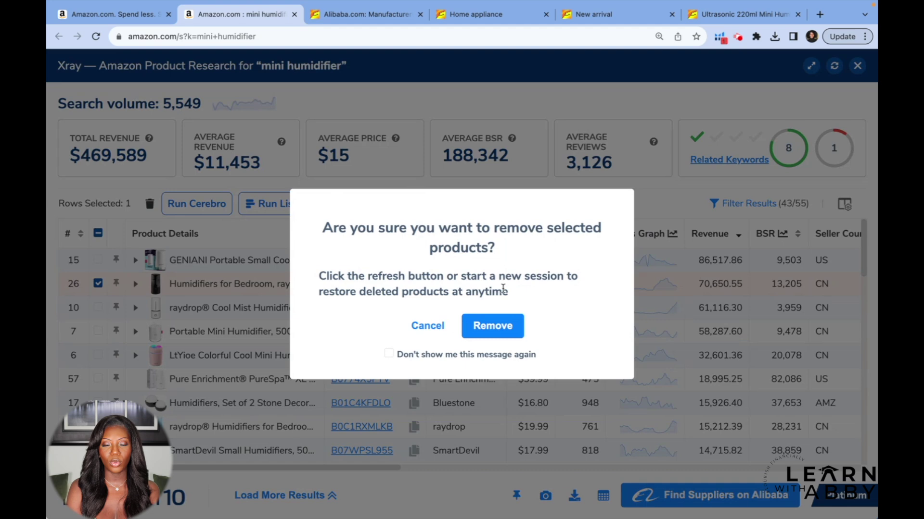
click(491, 331)
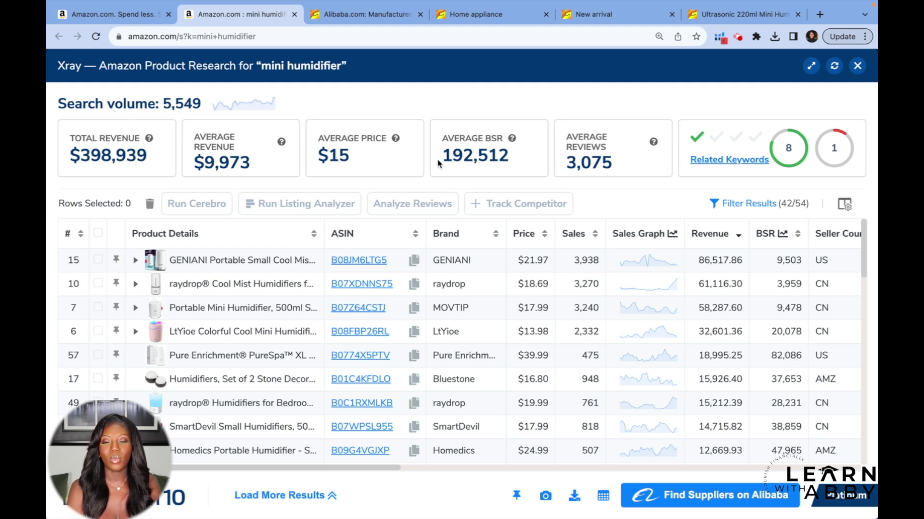
Step: Review the Xray results, then return to the Alibaba.com categories page
mouse_move(511, 140)
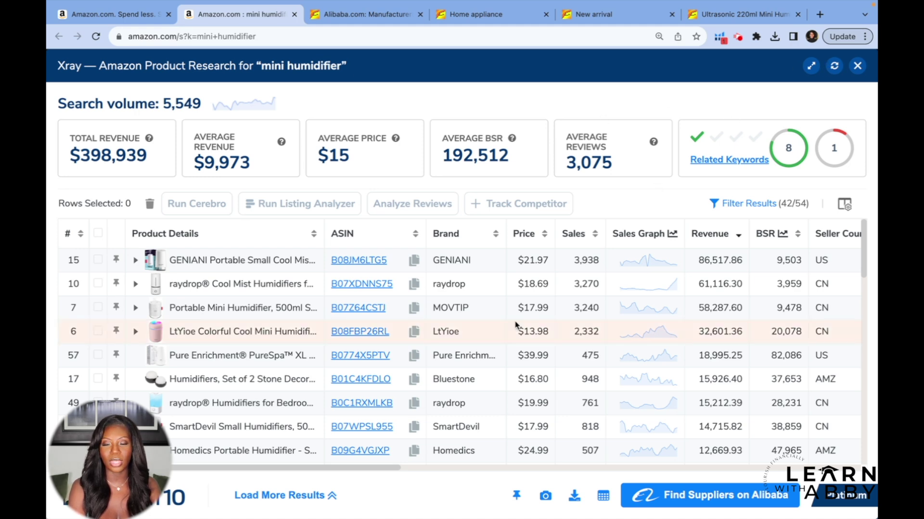
scroll(520, 318, down, 10)
scroll(516, 325, down, 10)
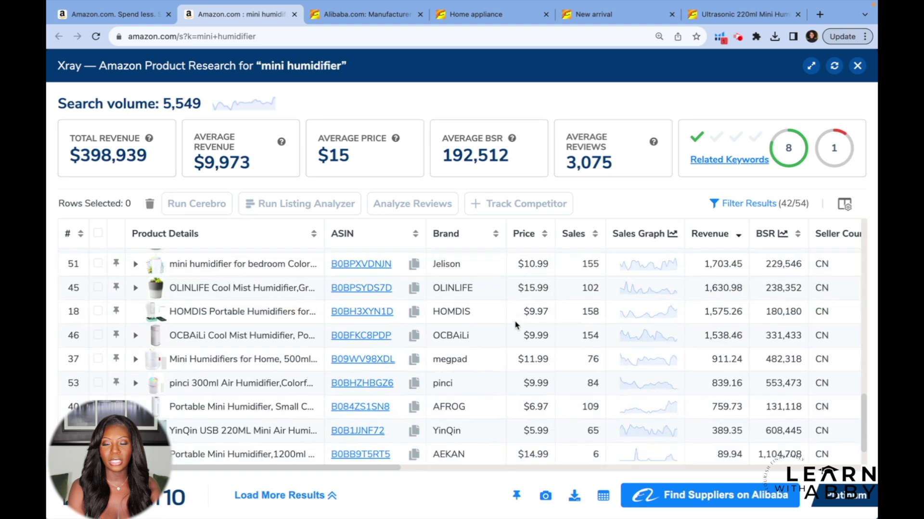
scroll(516, 325, up, 10)
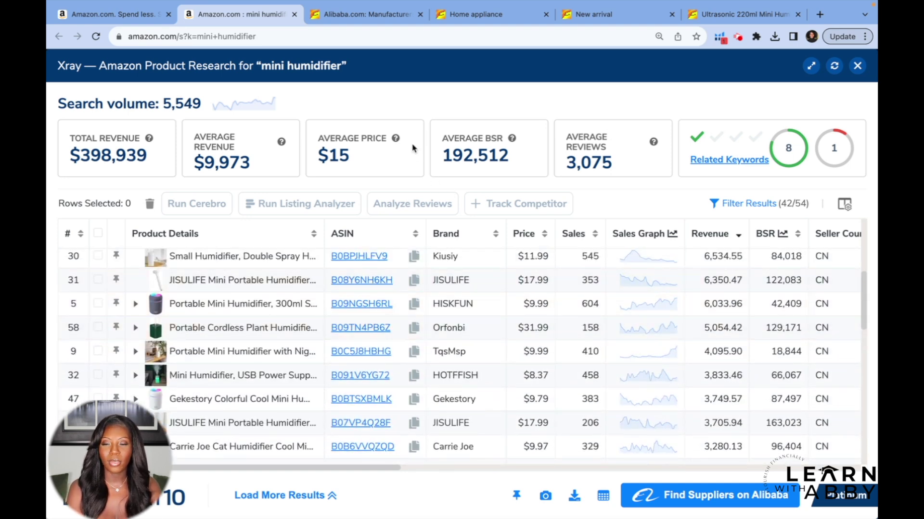
click(381, 14)
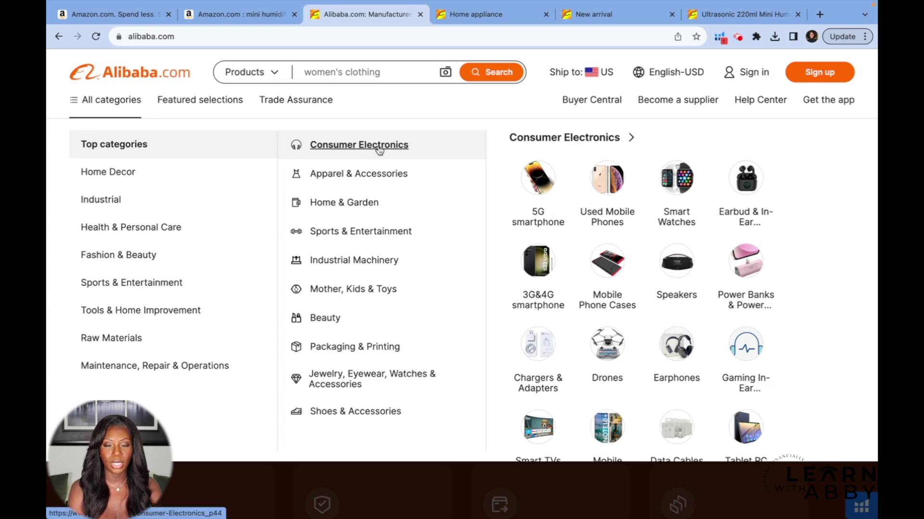
Step: Browse the All categories menu and show the Mother, Kids & Toys subcategories
mouse_move(353, 179)
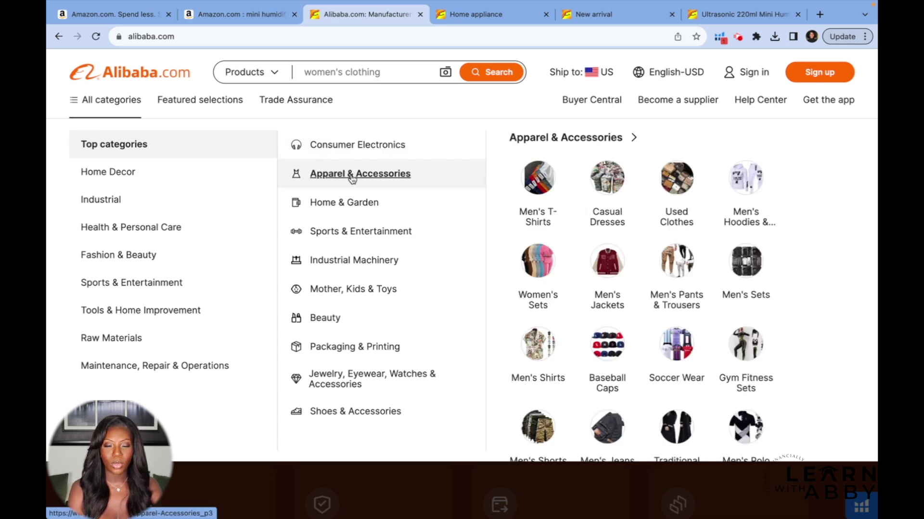
mouse_move(357, 207)
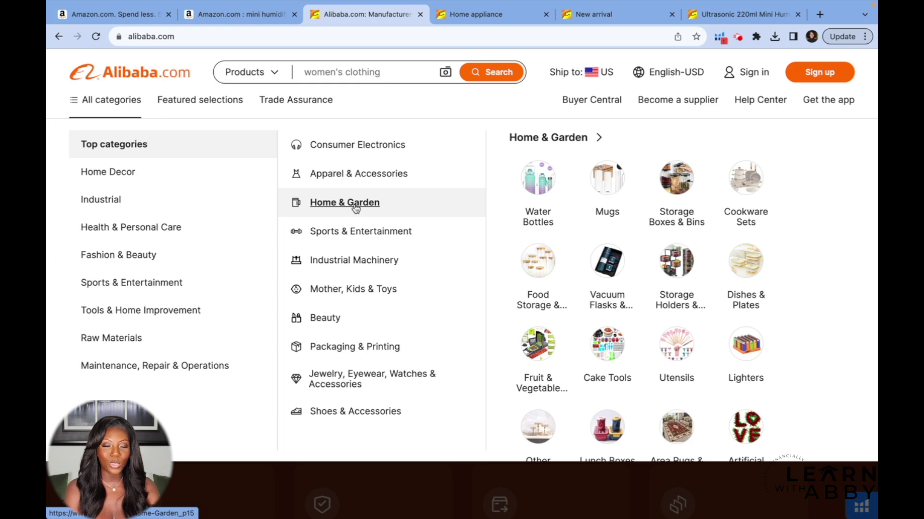
click(356, 208)
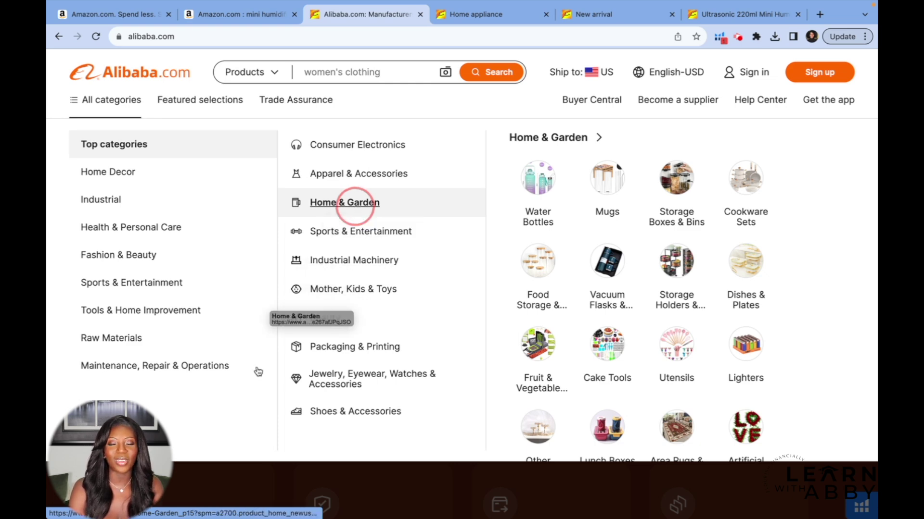
click(312, 295)
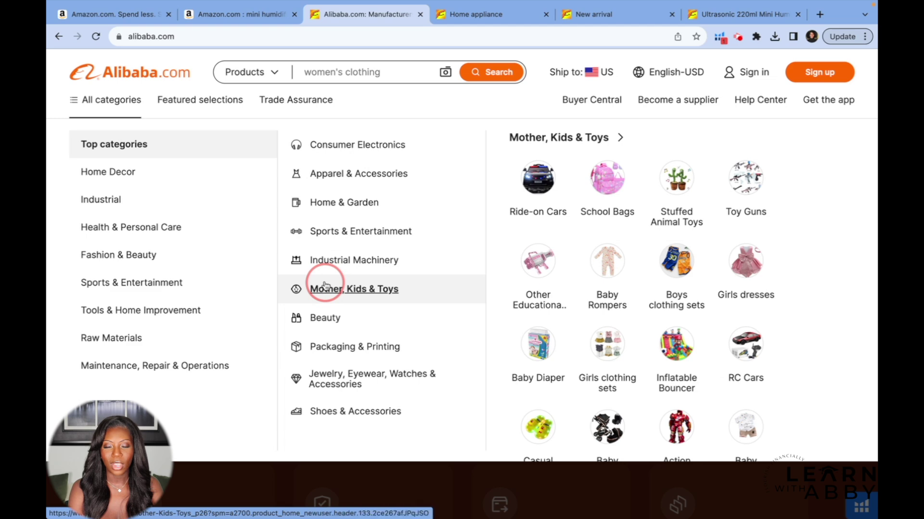
Step: Open the Mother, Kids & Toys category page and scroll down to New Arrivals
click(355, 289)
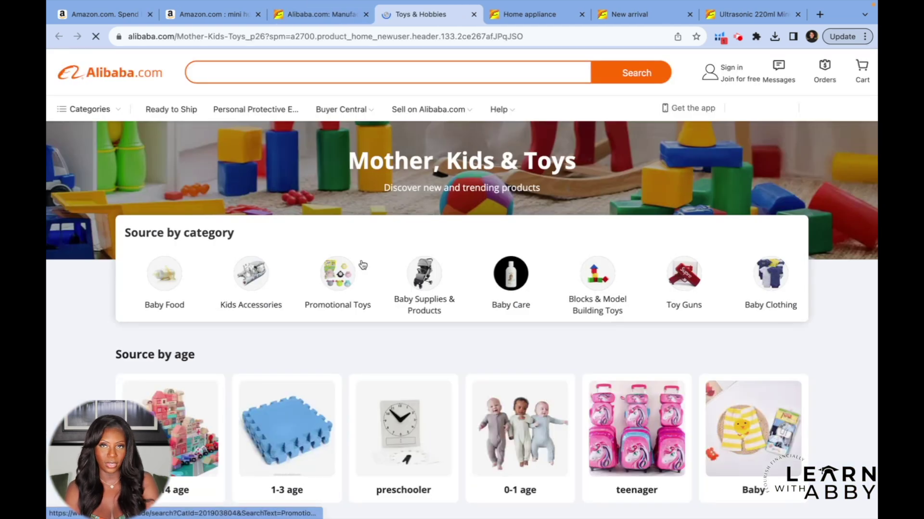
mouse_move(394, 376)
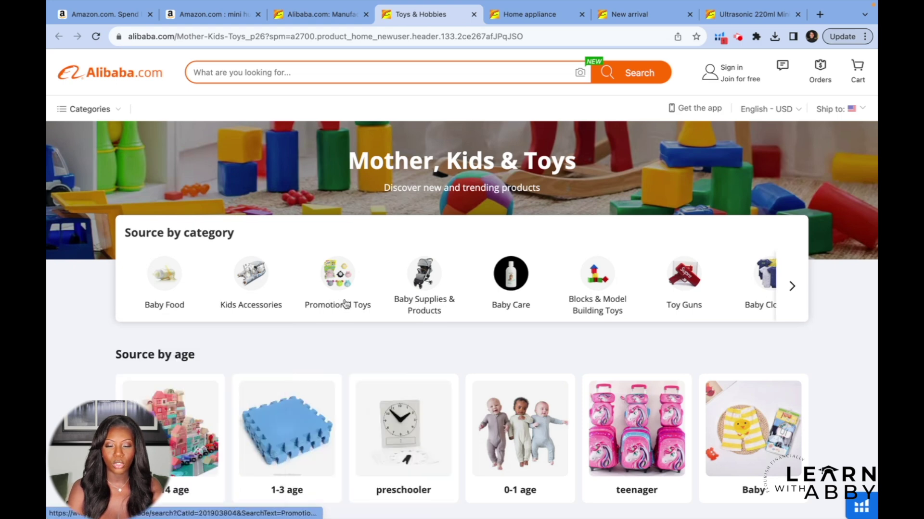
mouse_move(613, 294)
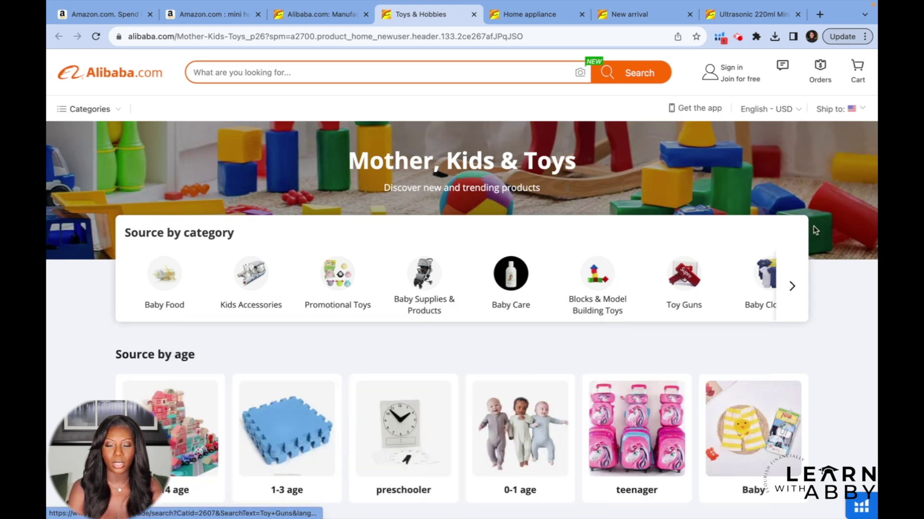
scroll(813, 226, down, 4)
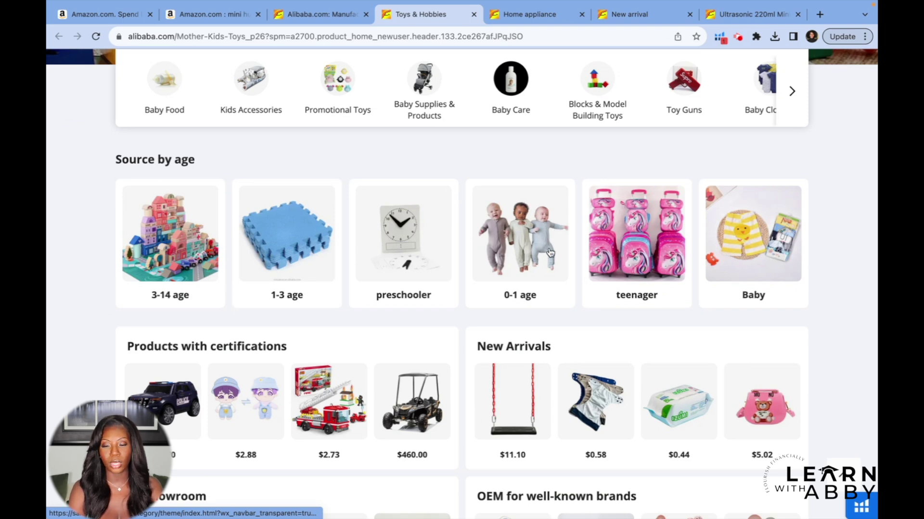
scroll(490, 280, down, 2)
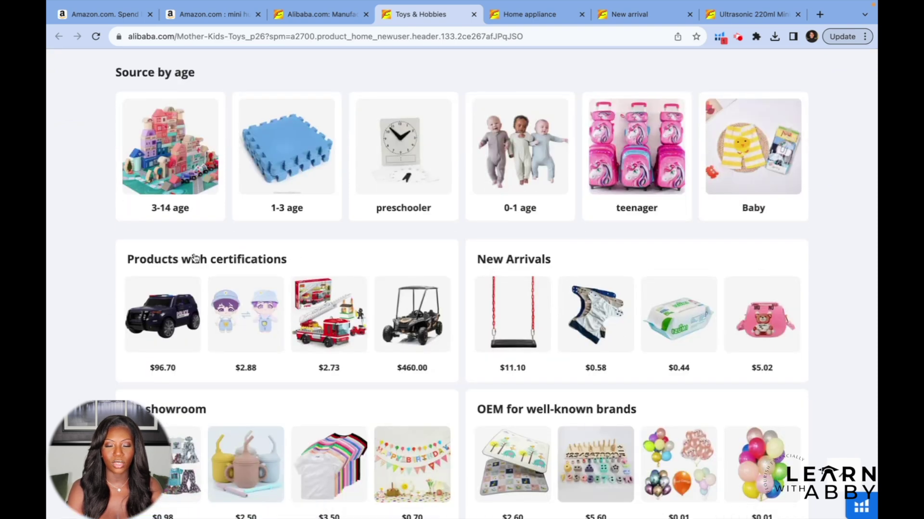
scroll(447, 280, down, 1)
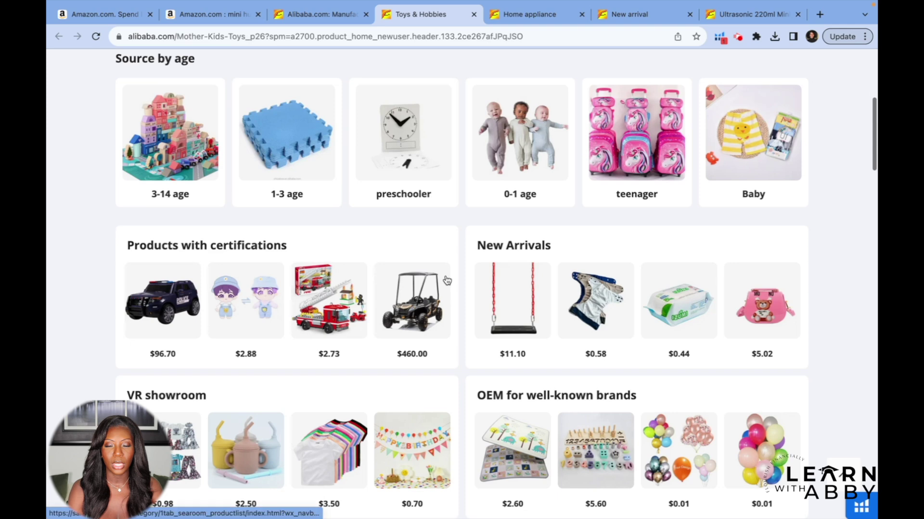
scroll(529, 259, down, 2)
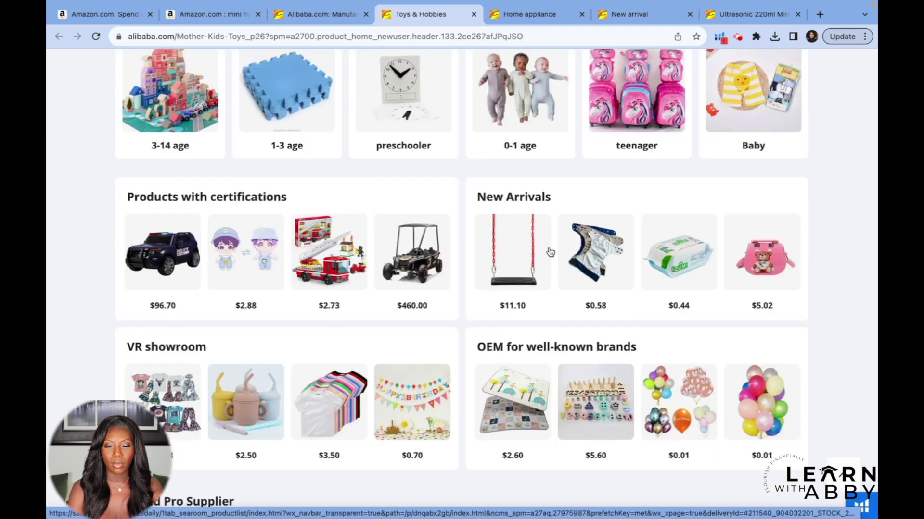
Step: Open the reusable cloth diaper's product page, view three gallery photos, then return to the listing
click(589, 267)
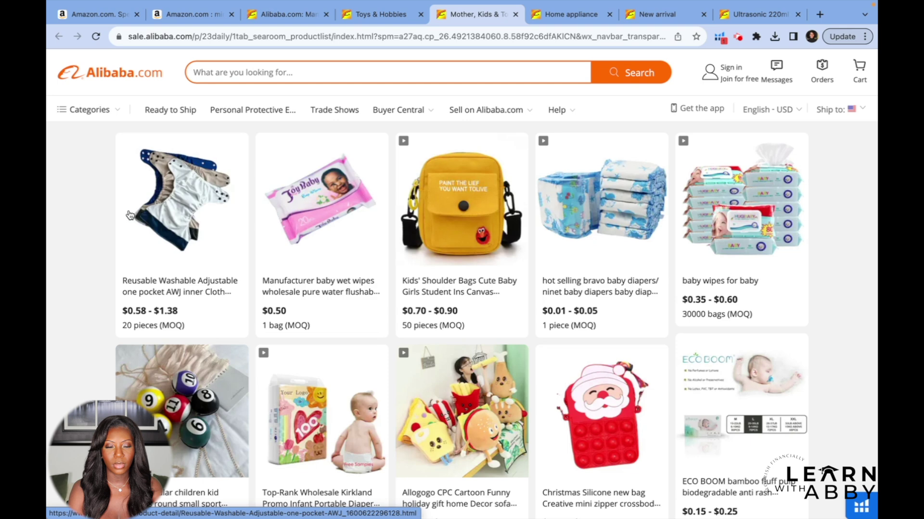
click(143, 215)
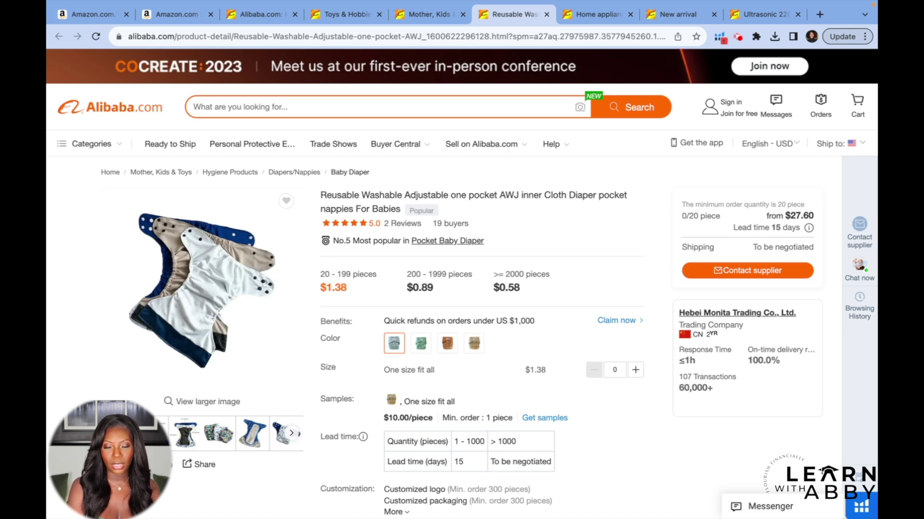
click(191, 433)
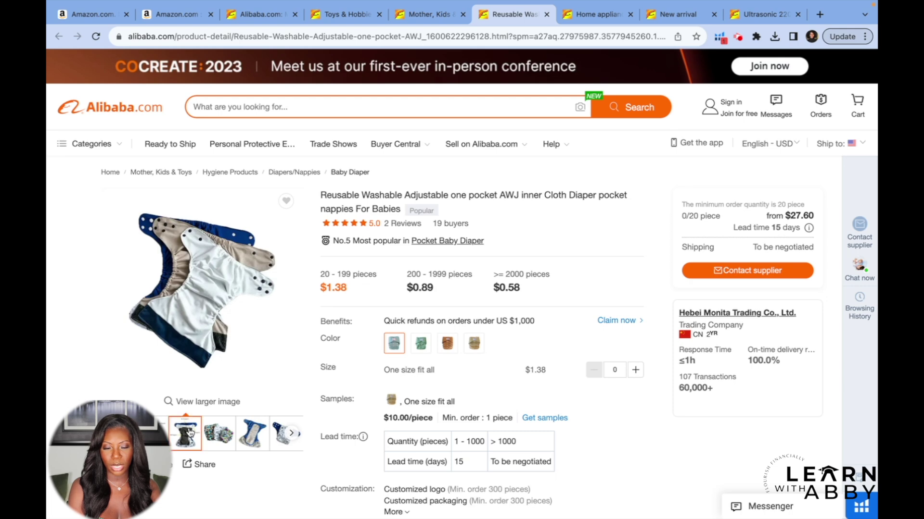
click(222, 437)
click(265, 437)
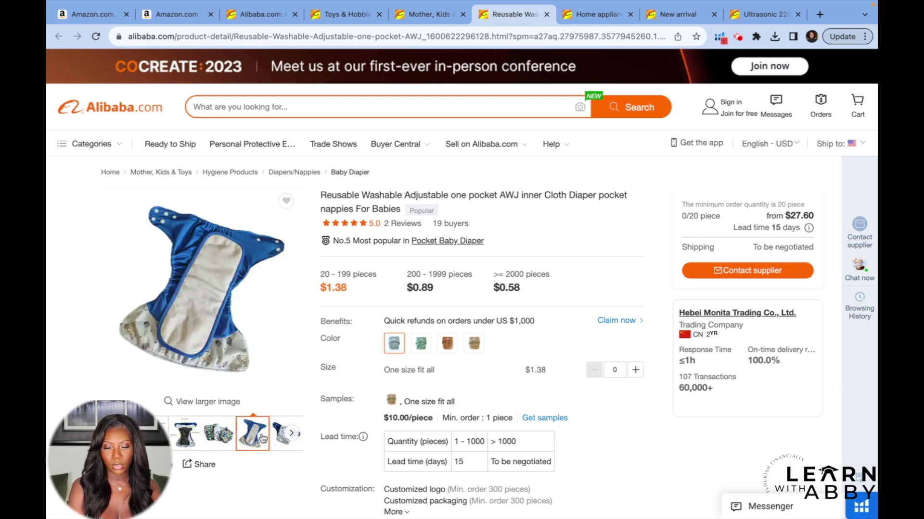
click(419, 16)
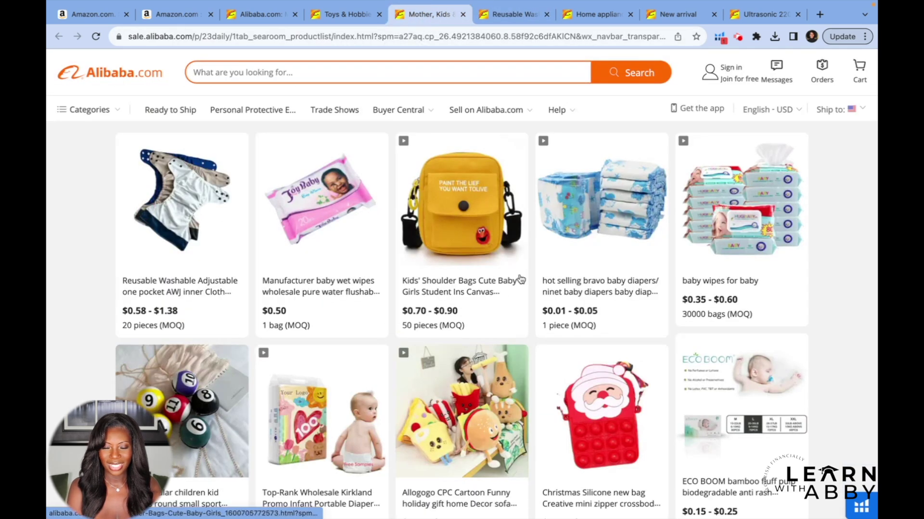
Step: Scroll the kids product grid down to the CPC wedding place card offer at $0.80–$1.50
scroll(520, 279, down, 3)
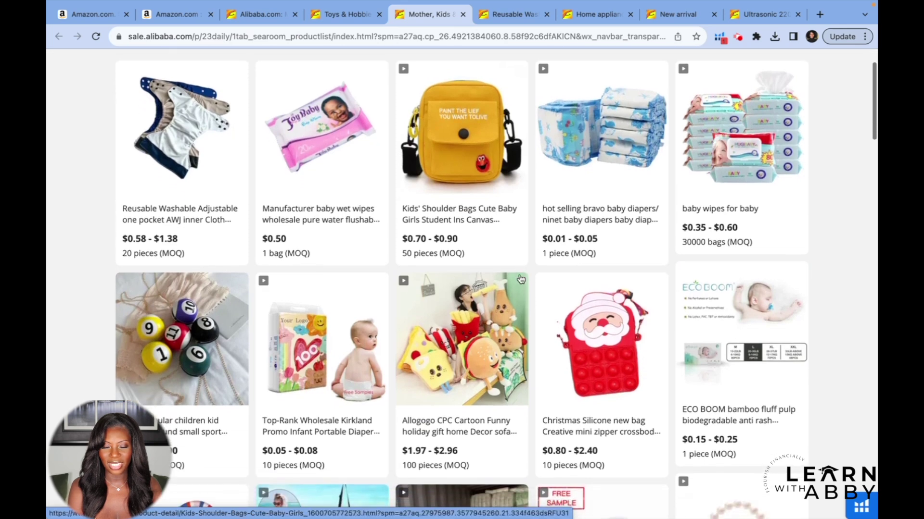
scroll(520, 279, down, 1)
scroll(520, 279, down, 1)
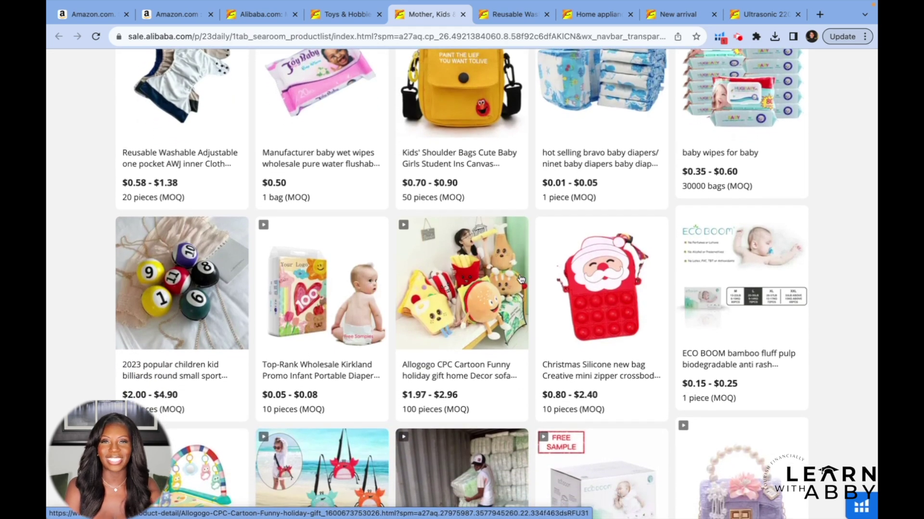
scroll(598, 279, down, 4)
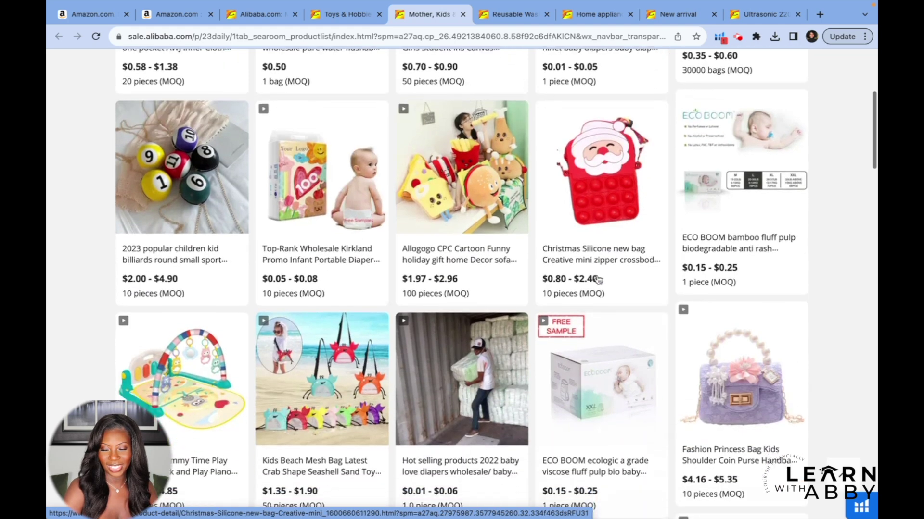
scroll(598, 279, down, 9)
scroll(598, 279, down, 6)
scroll(598, 279, down, 1)
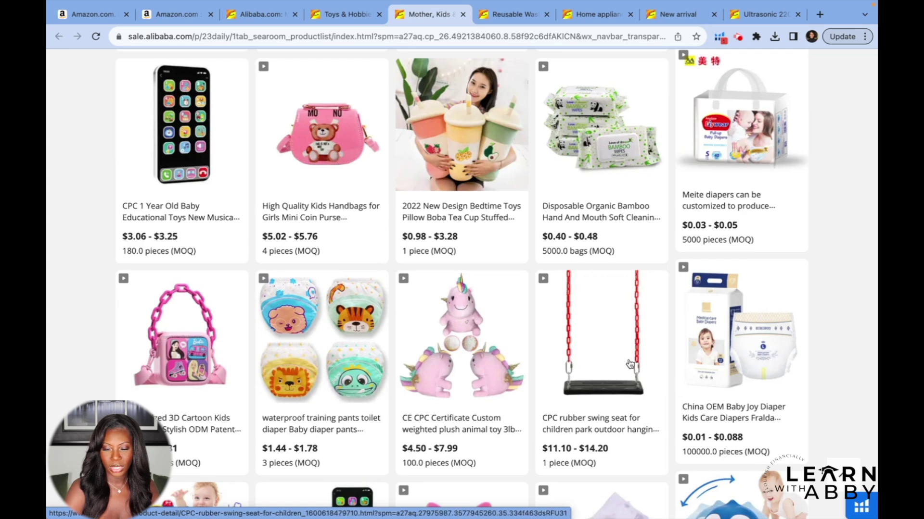
scroll(630, 365, down, 1)
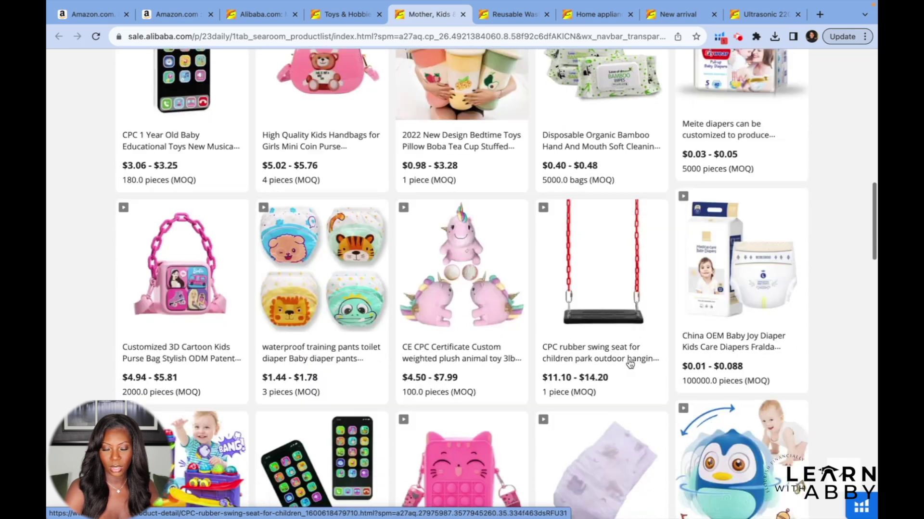
scroll(630, 364, down, 9)
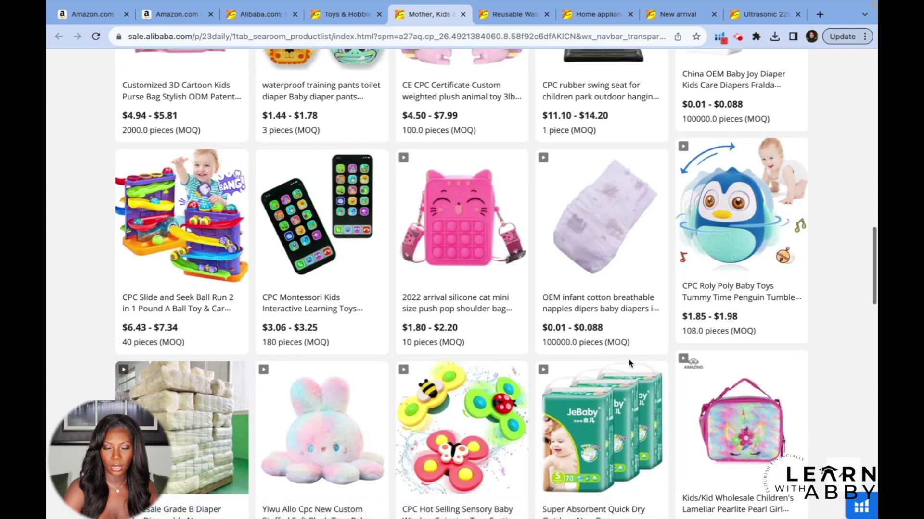
scroll(630, 364, down, 20)
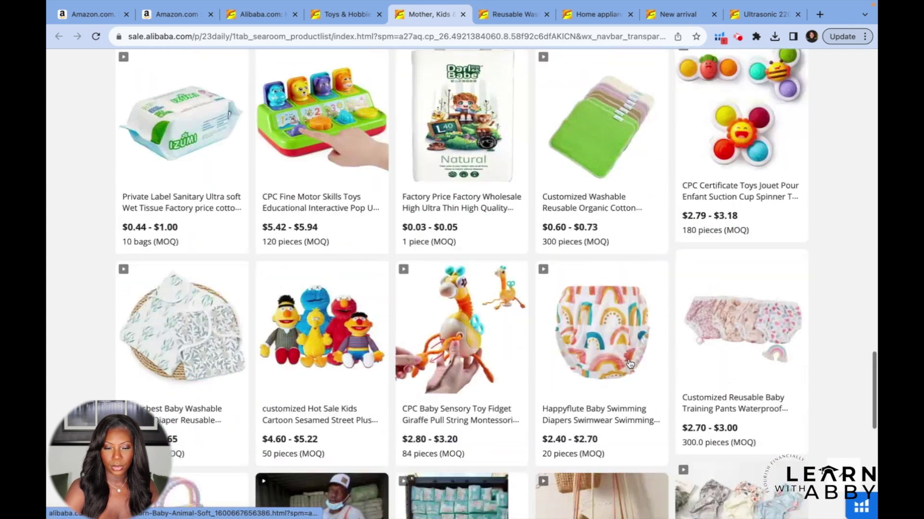
scroll(630, 364, down, 3)
scroll(629, 364, down, 10)
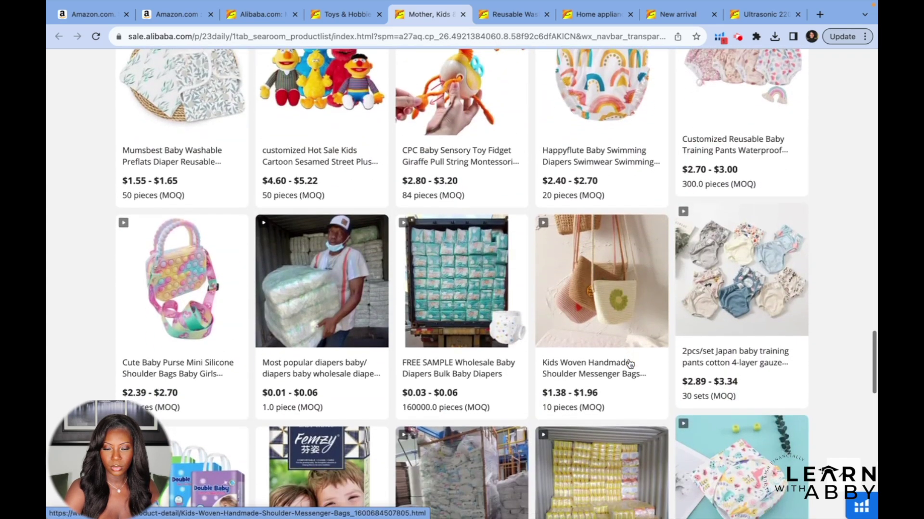
scroll(630, 364, down, 5)
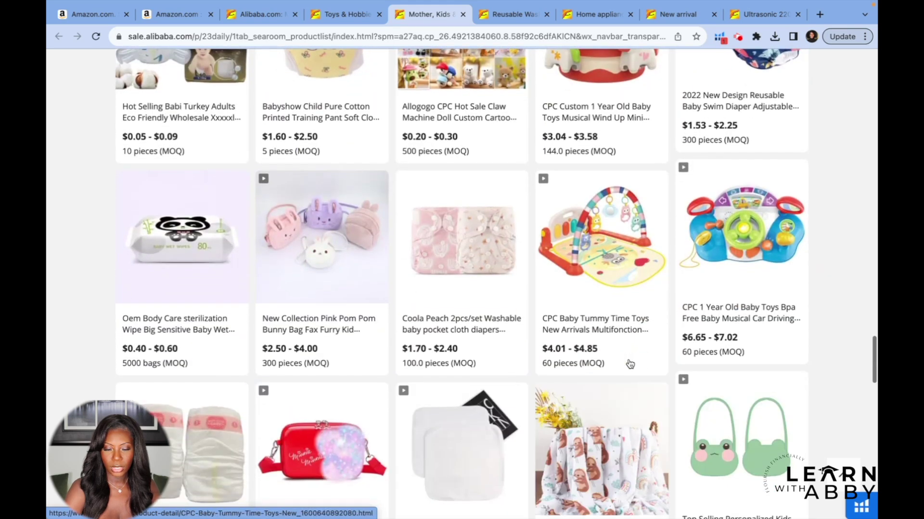
scroll(630, 364, down, 5)
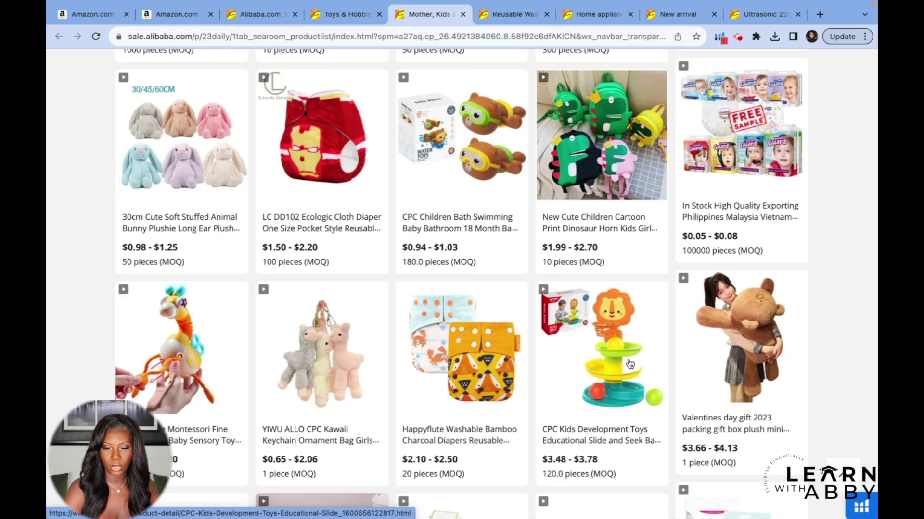
scroll(630, 364, down, 3)
scroll(629, 364, down, 3)
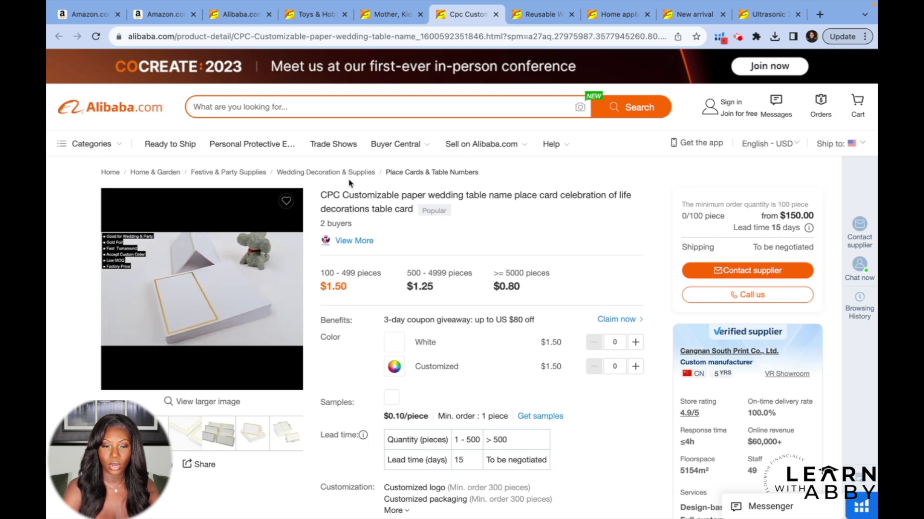
Step: On Amazon, replace 'mini humidifier' with 'name place card' to load Helium 10 keyword volumes
click(95, 15)
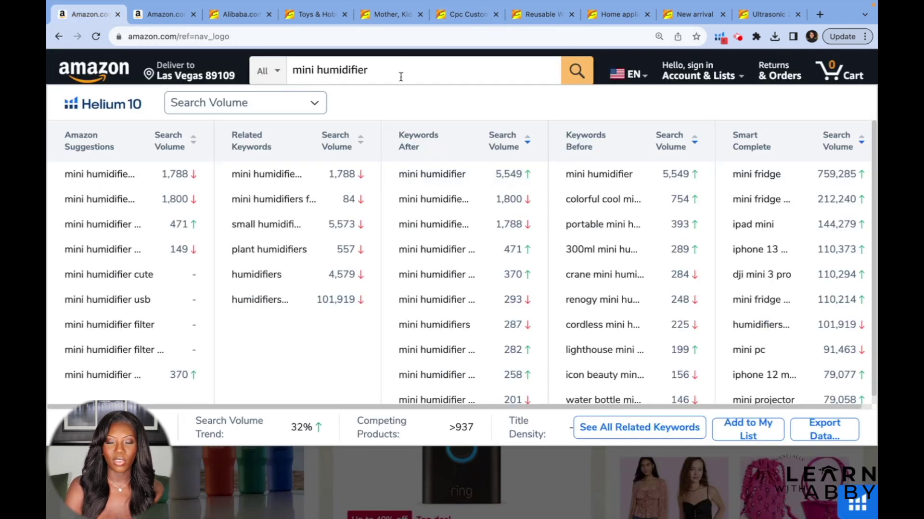
triple_click(310, 64)
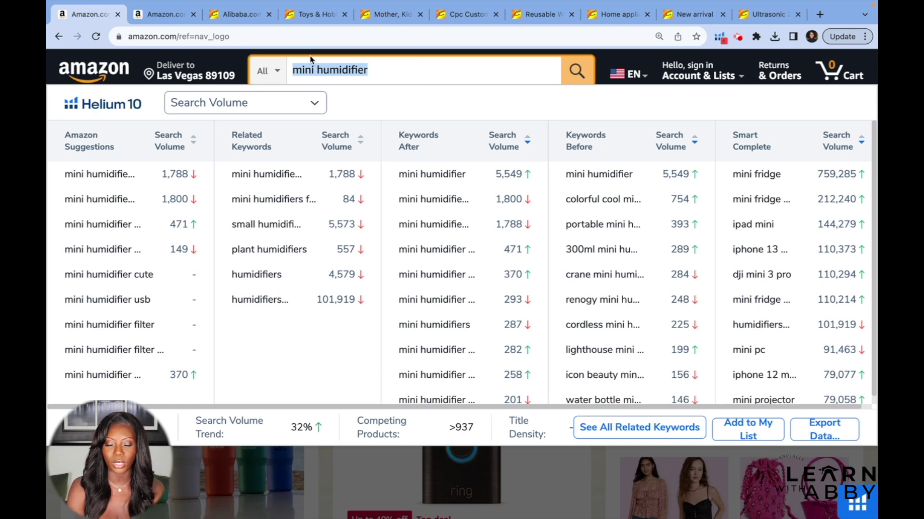
text(name pla)
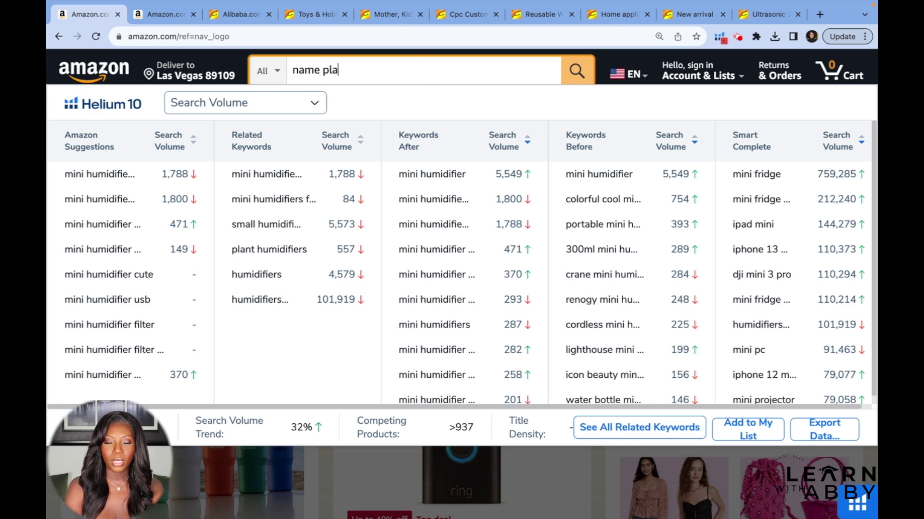
text(ce card)
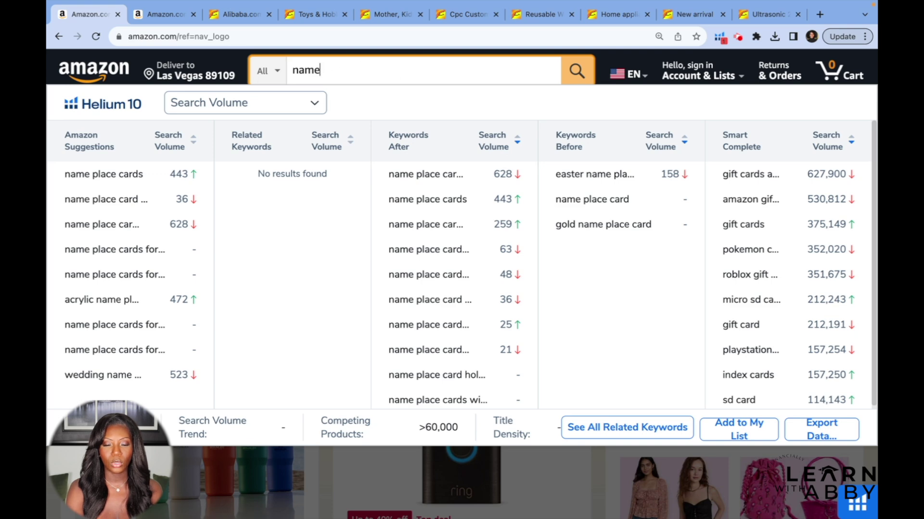
text(pl)
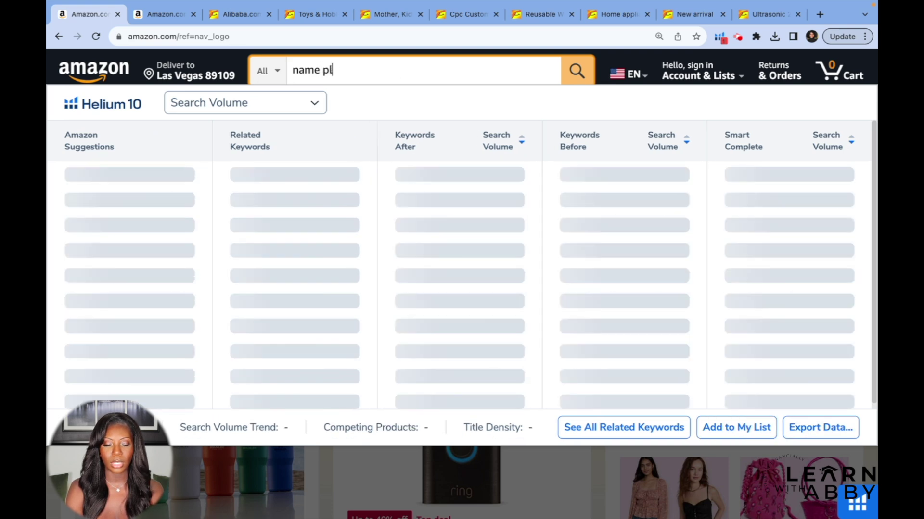
text(ace)
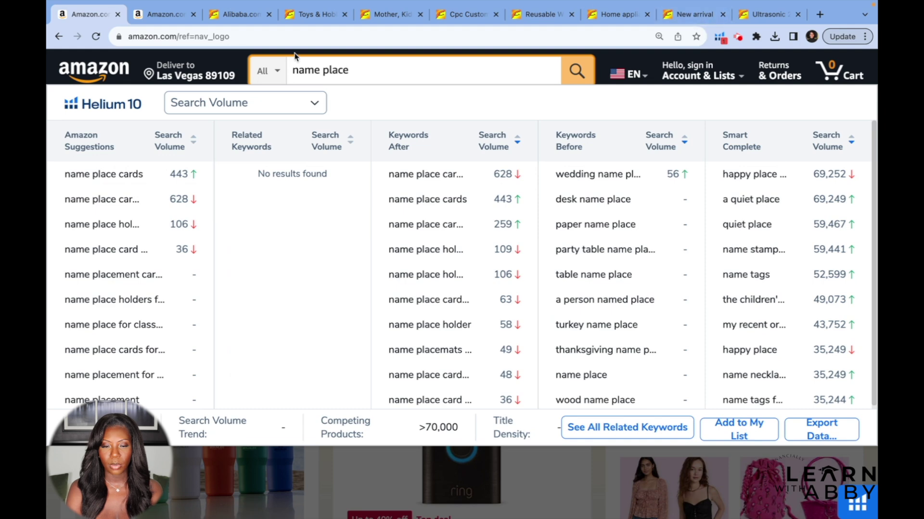
Step: Recheck the Alibaba place card page, then change the Amazon search to 'table card'
click(386, 15)
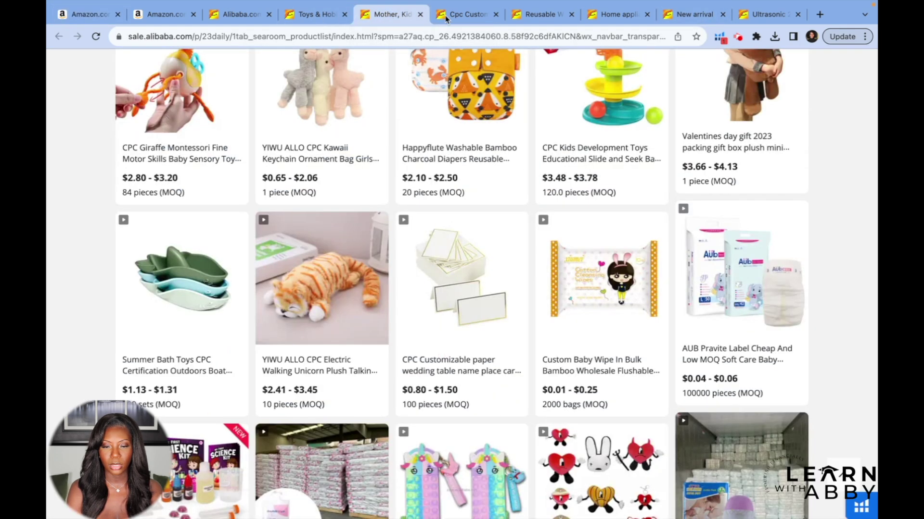
click(474, 16)
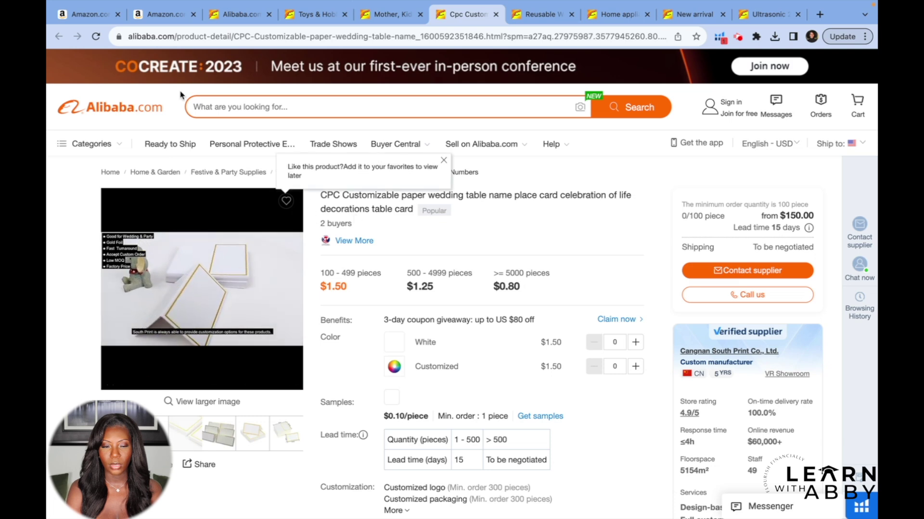
click(89, 18)
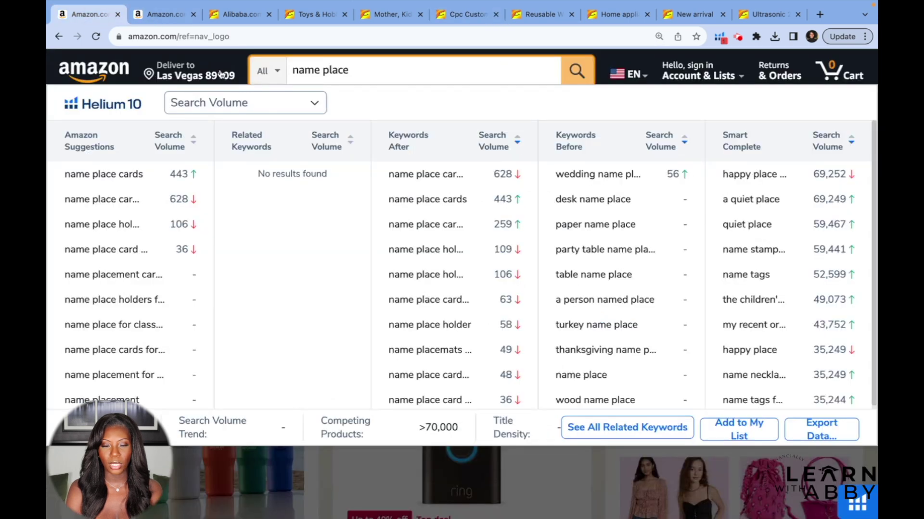
drag(368, 70, 288, 71)
text(table card)
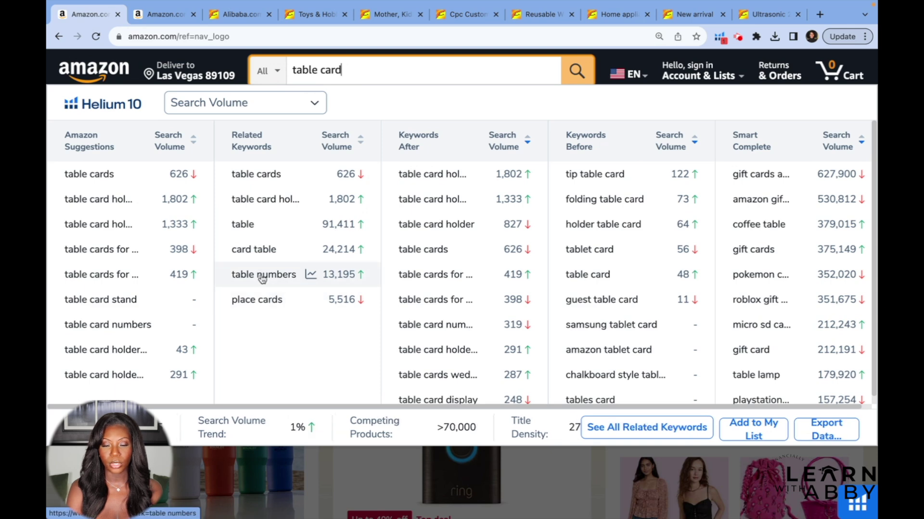
Step: Open Amazon results for 'table numbers' and browse the sign, wood stand and acrylic listings
click(261, 276)
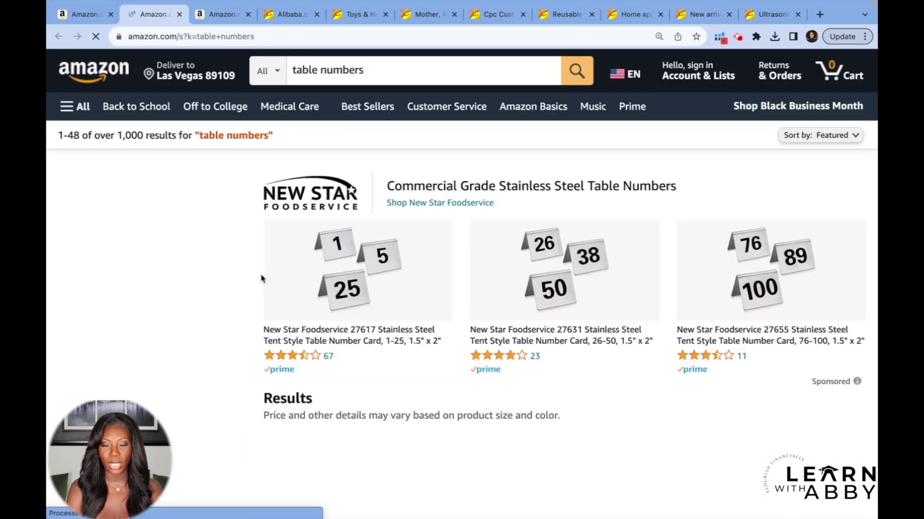
scroll(660, 298, down, 6)
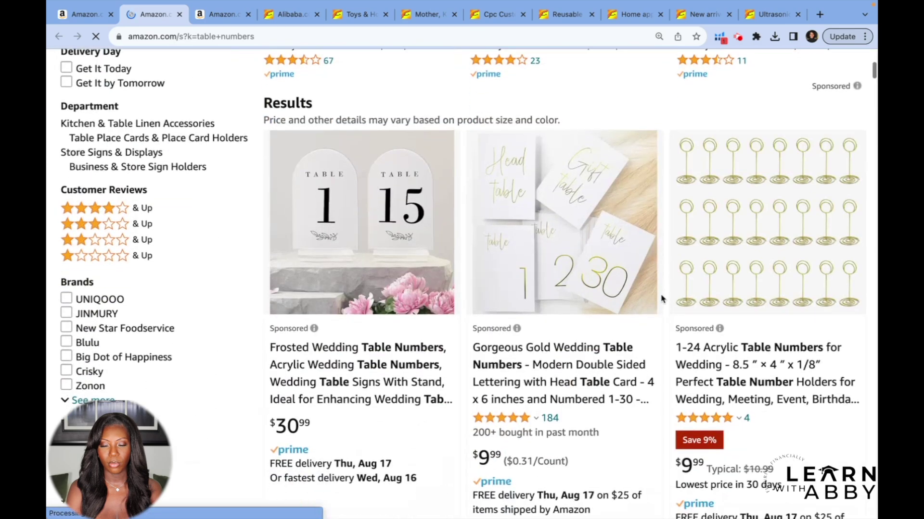
scroll(661, 299, down, 15)
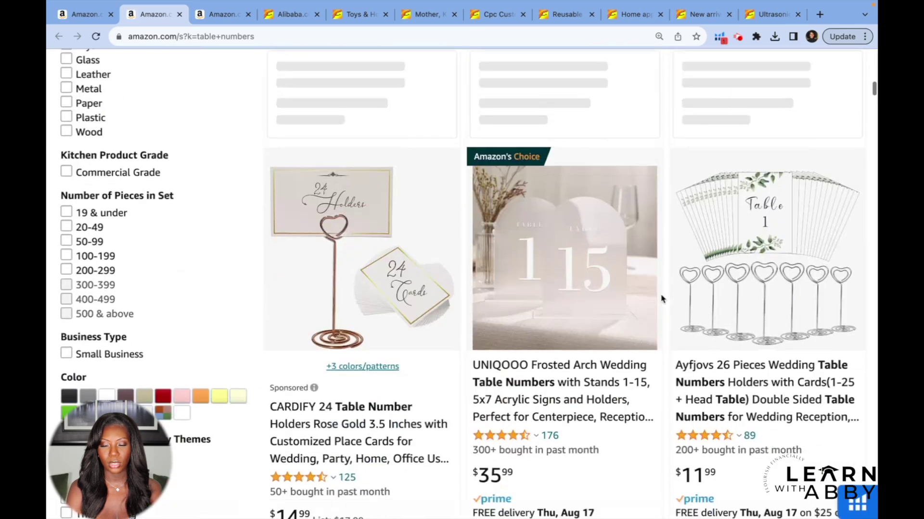
scroll(661, 299, down, 10)
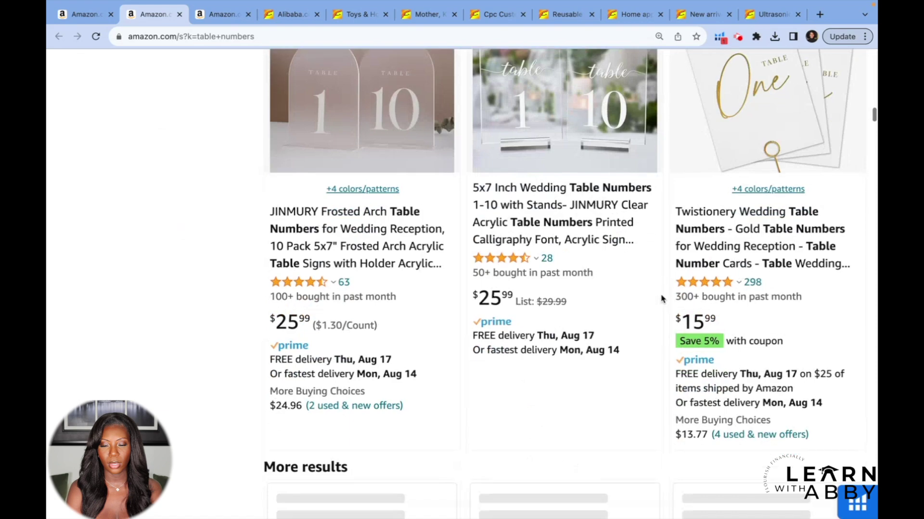
scroll(661, 298, down, 8)
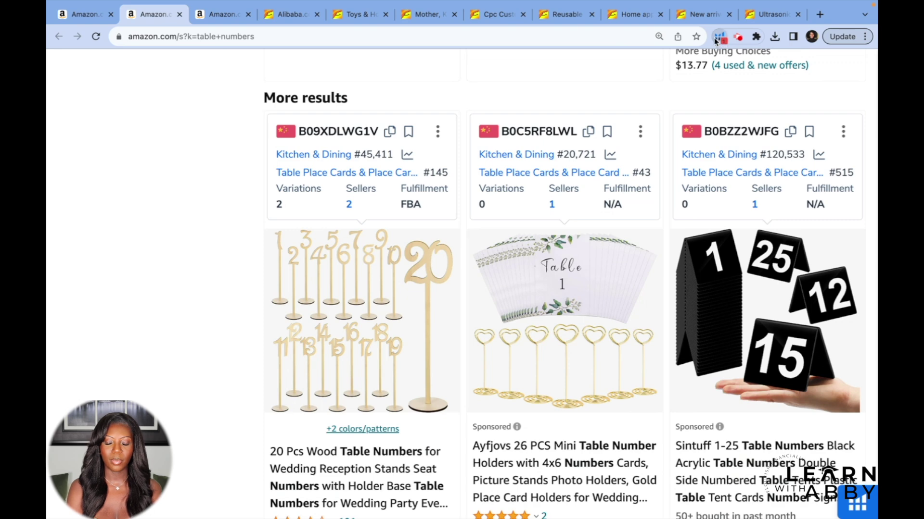
Step: Run Helium 10 Xray on the 'table numbers' results, showing $262,980 revenue across 60 products
click(719, 38)
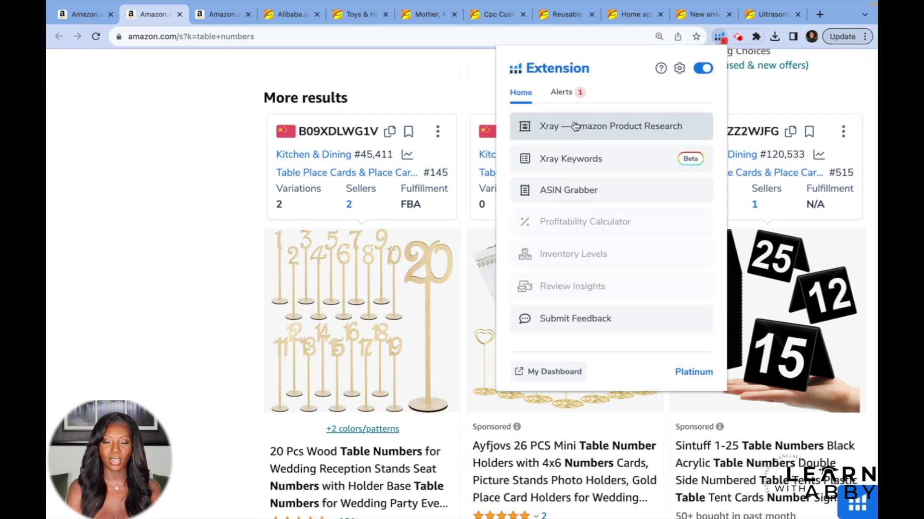
click(575, 126)
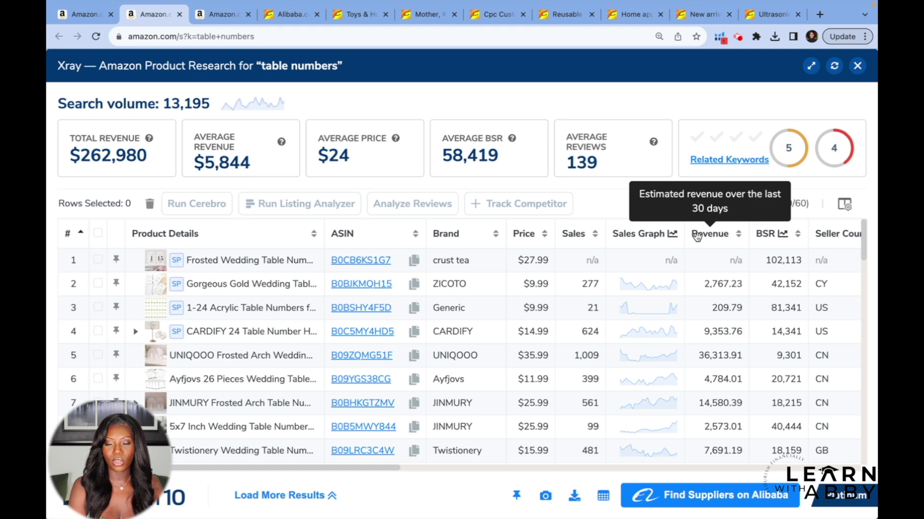
Step: Sort the Xray table by revenue, highest first
click(697, 237)
click(697, 237)
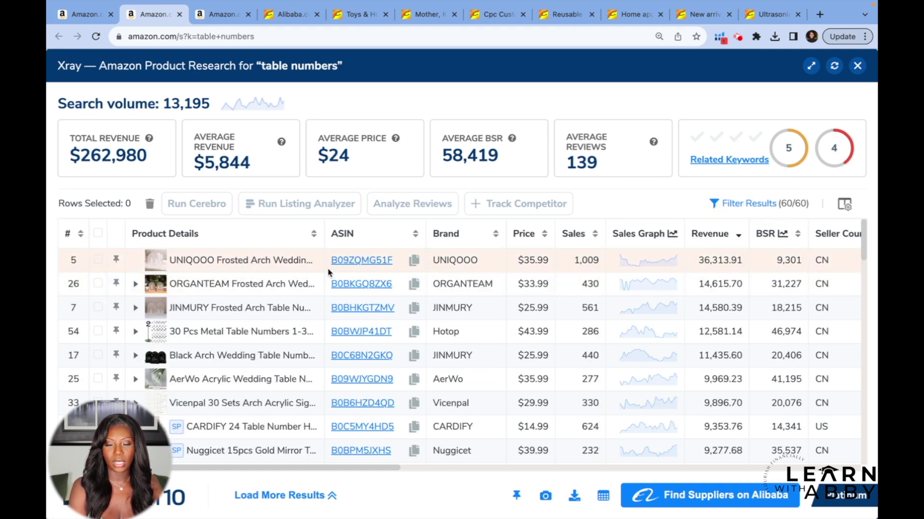
mouse_move(346, 261)
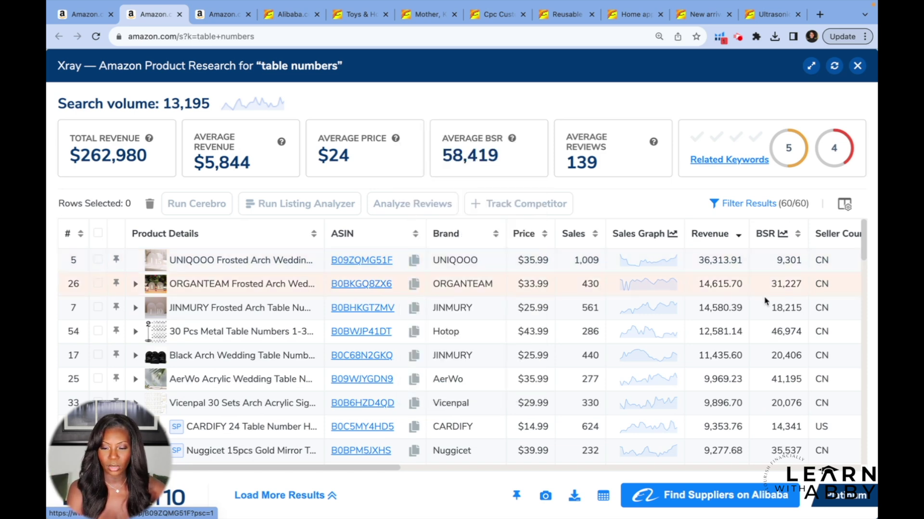
Step: Move the Review Count column left so it sits just before Revenue
scroll(785, 282, right, 2)
scroll(786, 283, right, 5)
scroll(785, 282, right, 2)
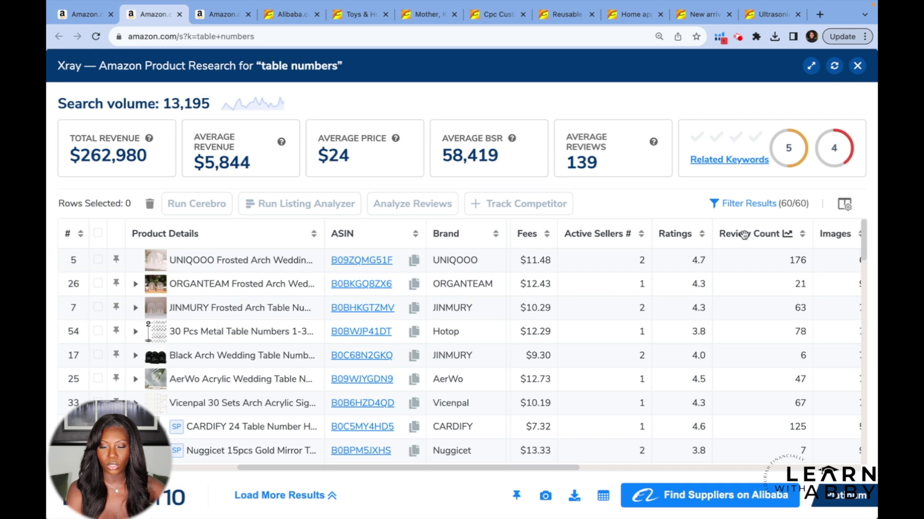
drag(740, 232, 685, 296)
scroll(685, 295, left, 1)
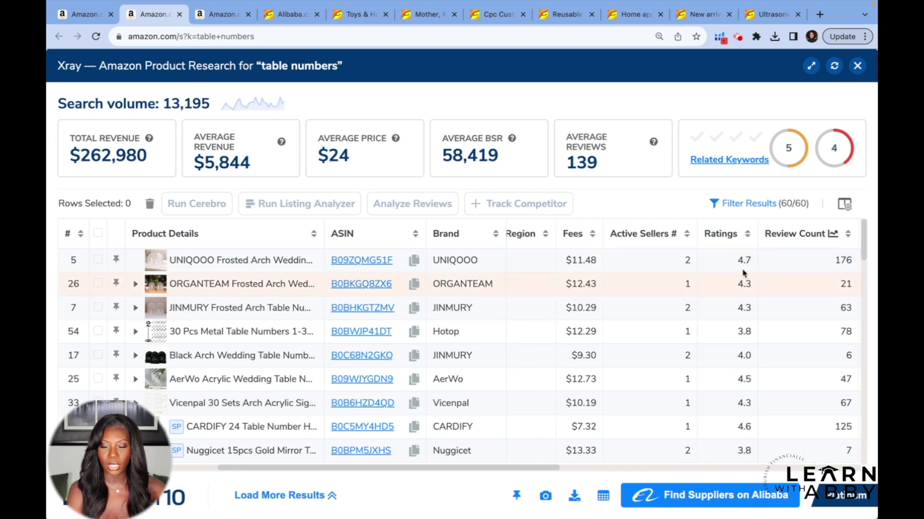
drag(802, 239, 566, 243)
scroll(558, 254, left, 3)
scroll(706, 256, left, 3)
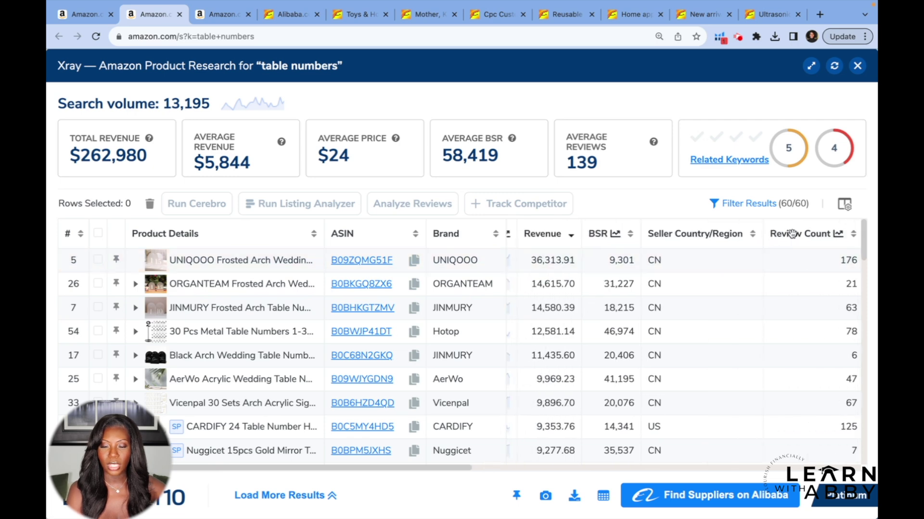
drag(788, 234, 581, 233)
drag(812, 236, 579, 235)
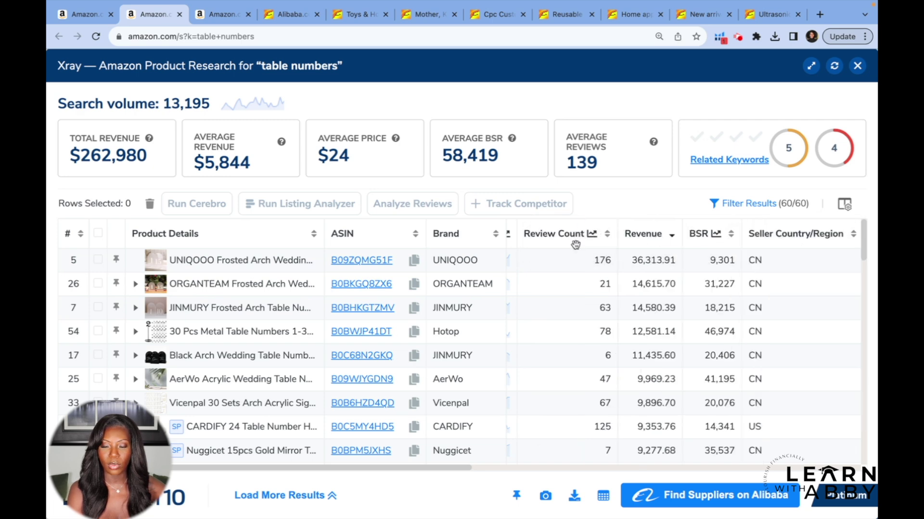